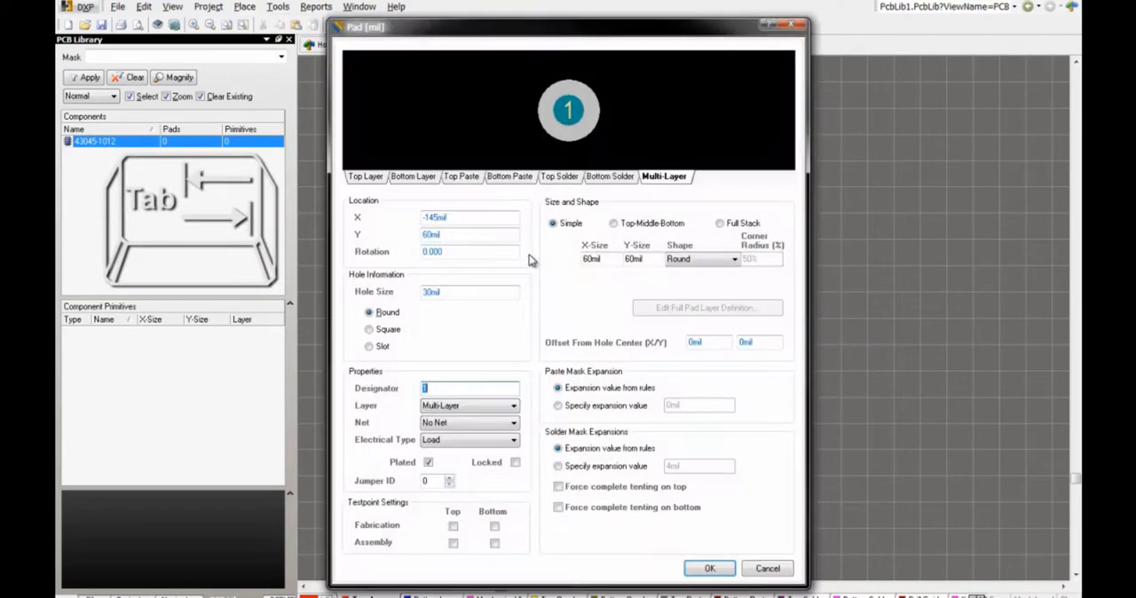
Step: Set the pad's hole size to 40 mil and its shape to a rounded rectangle of 80 by 80 mil
double_click(423, 293)
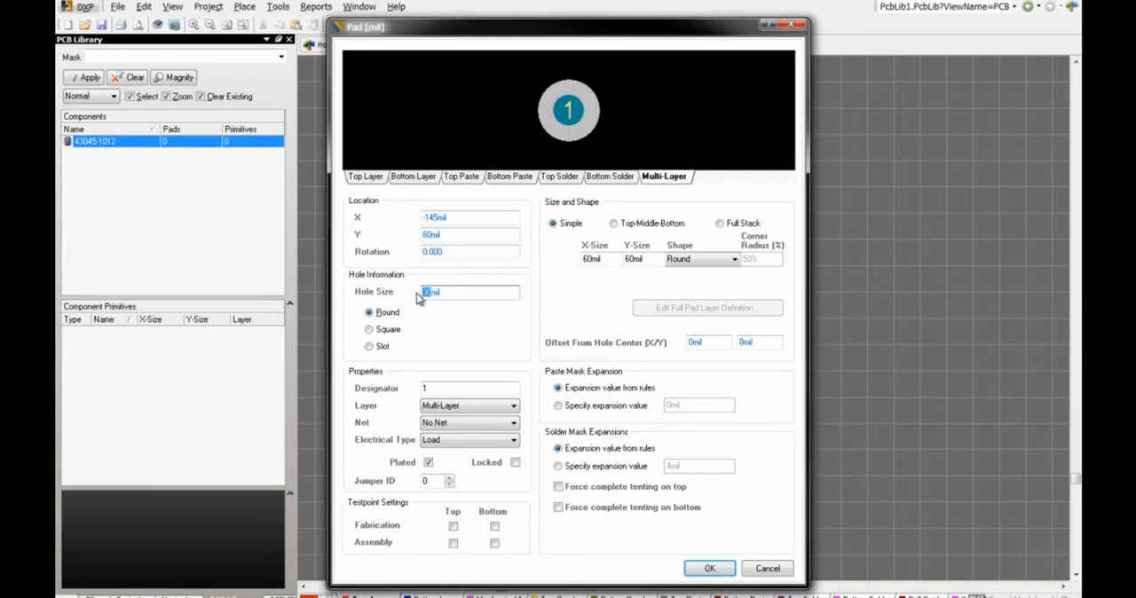
text(4)
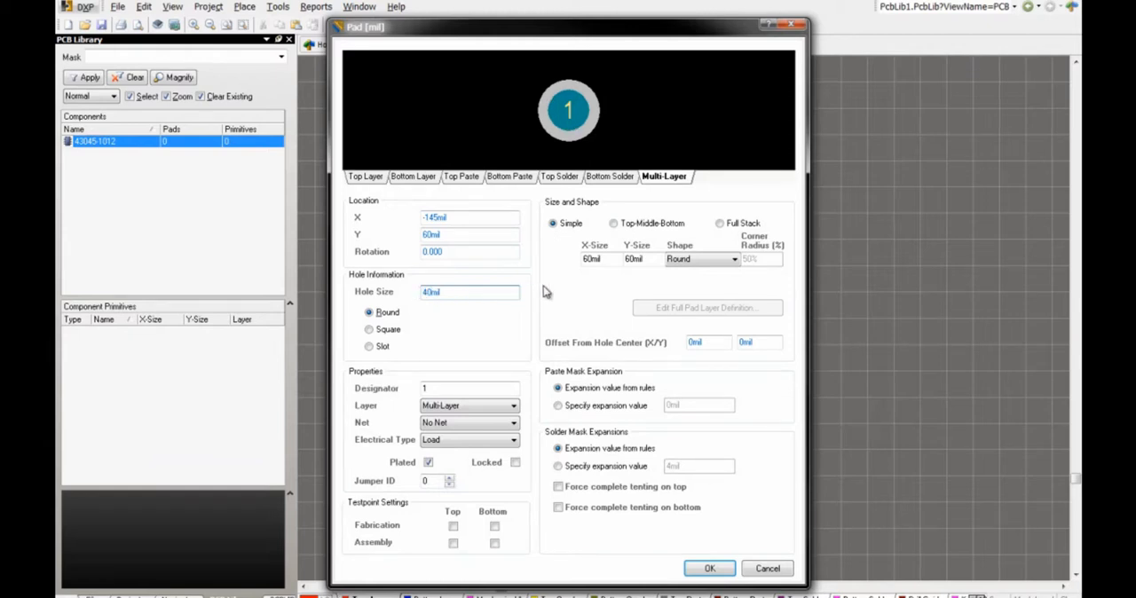
click(675, 266)
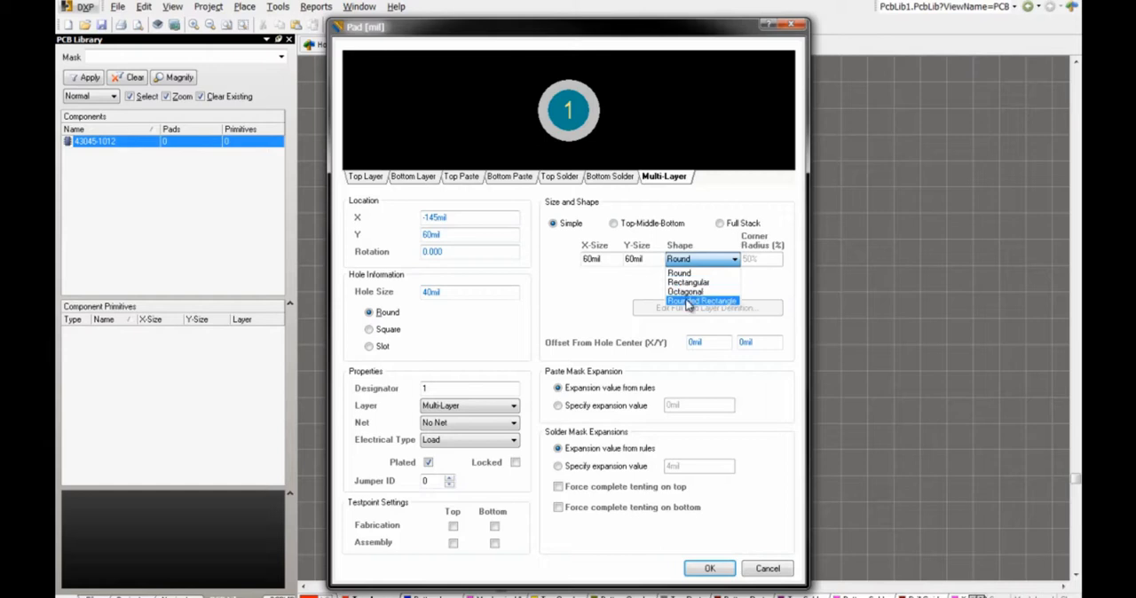
click(677, 300)
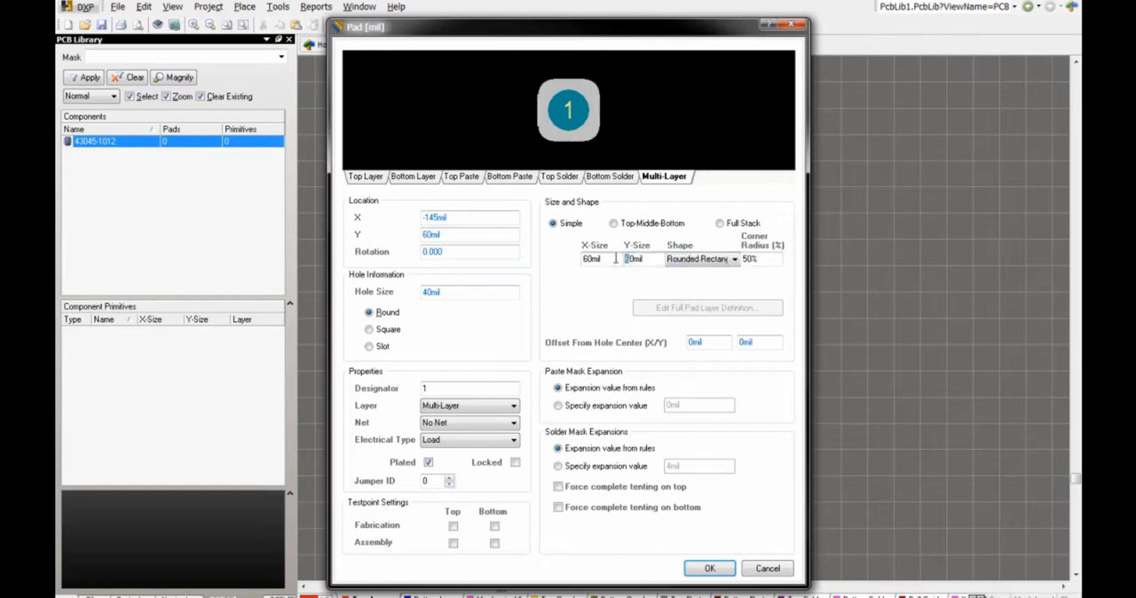
text(8)
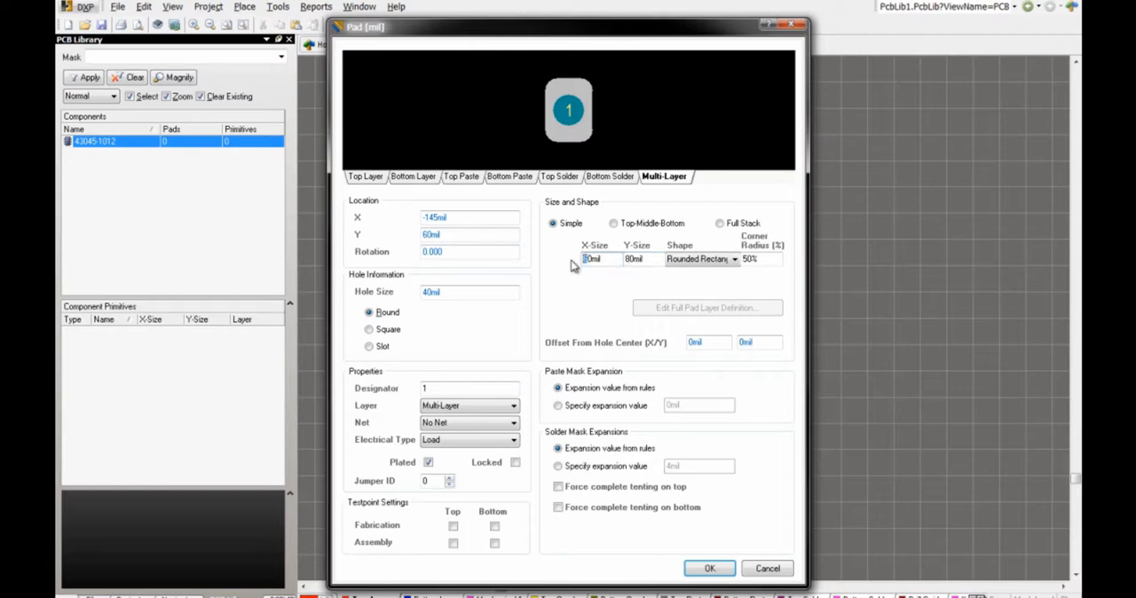
text(8)
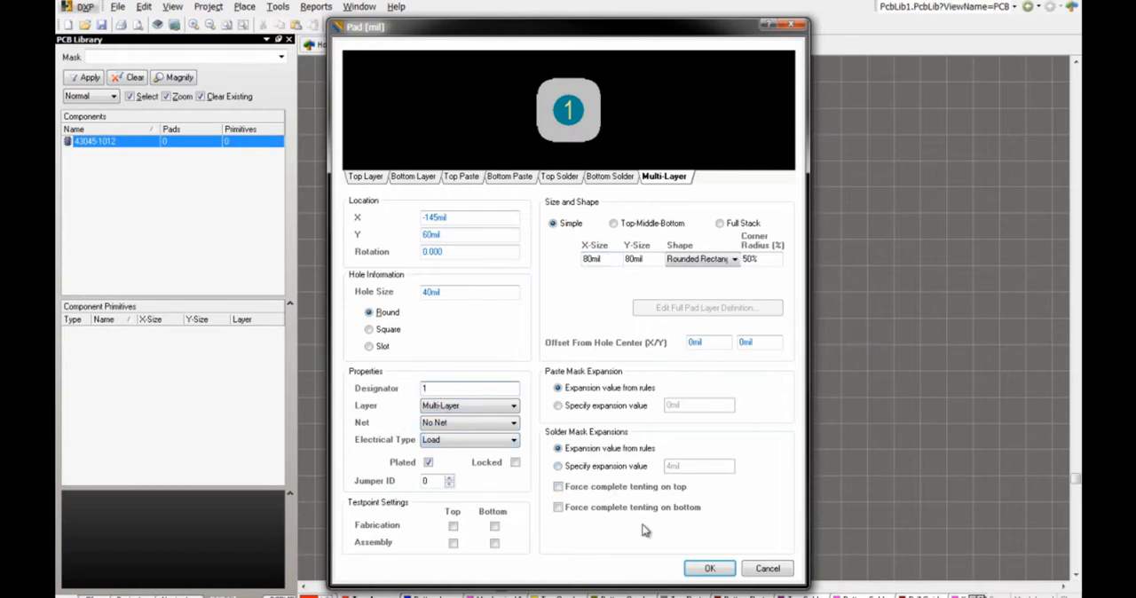
Step: Accept the pad settings and place pad 1 at the footprint origin
click(711, 568)
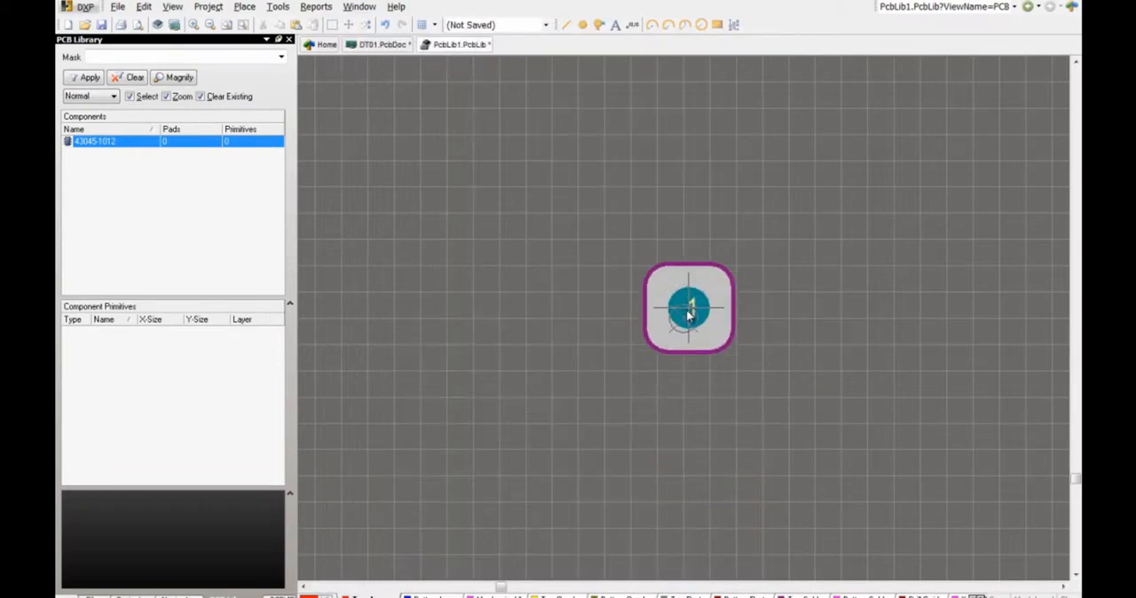
click(684, 320)
right_click(543, 335)
Step: Cut pad 1 with its centre at the origin as the reference point
key(ctrl+x)
drag(592, 253, 794, 424)
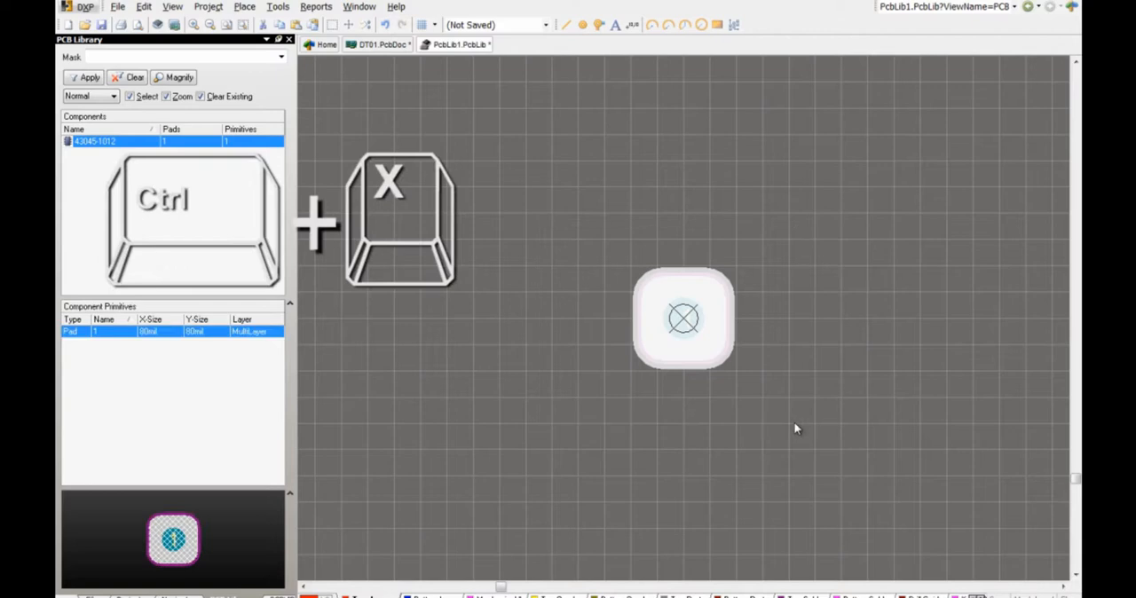
click(686, 317)
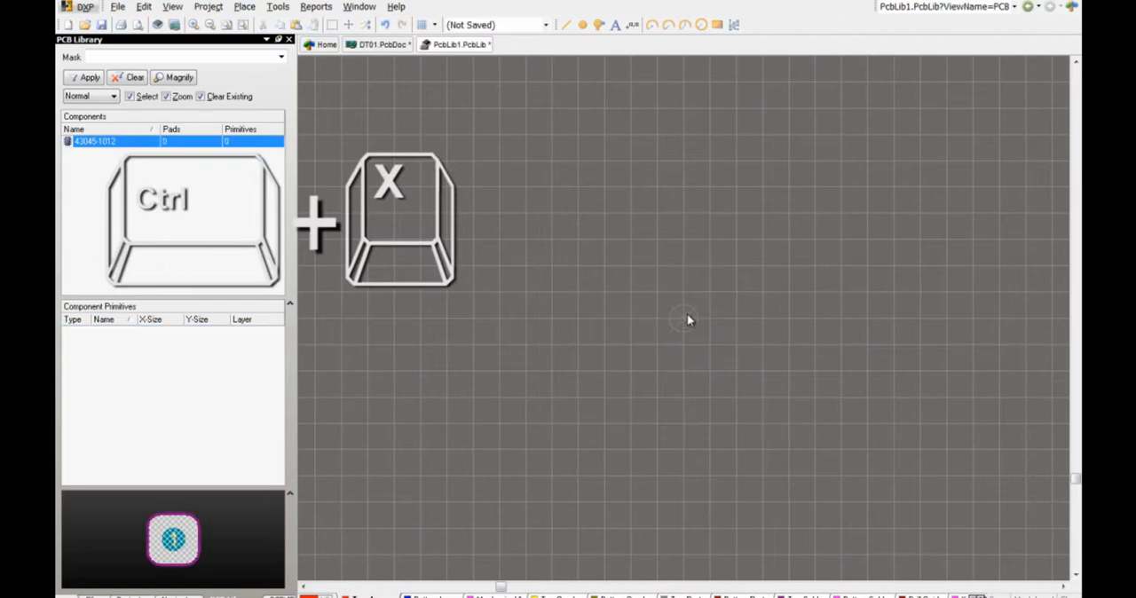
Step: Paste the pad as a linear array of 5 items with text increment 1 and 3 mm X-spacing, starting at the origin
click(144, 7)
click(184, 135)
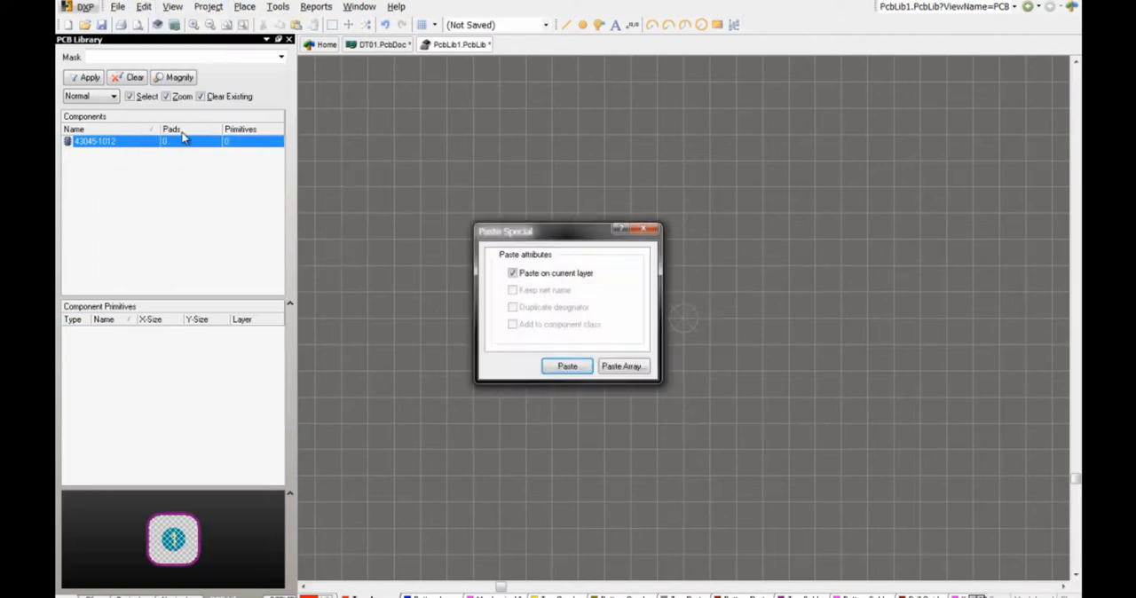
click(621, 366)
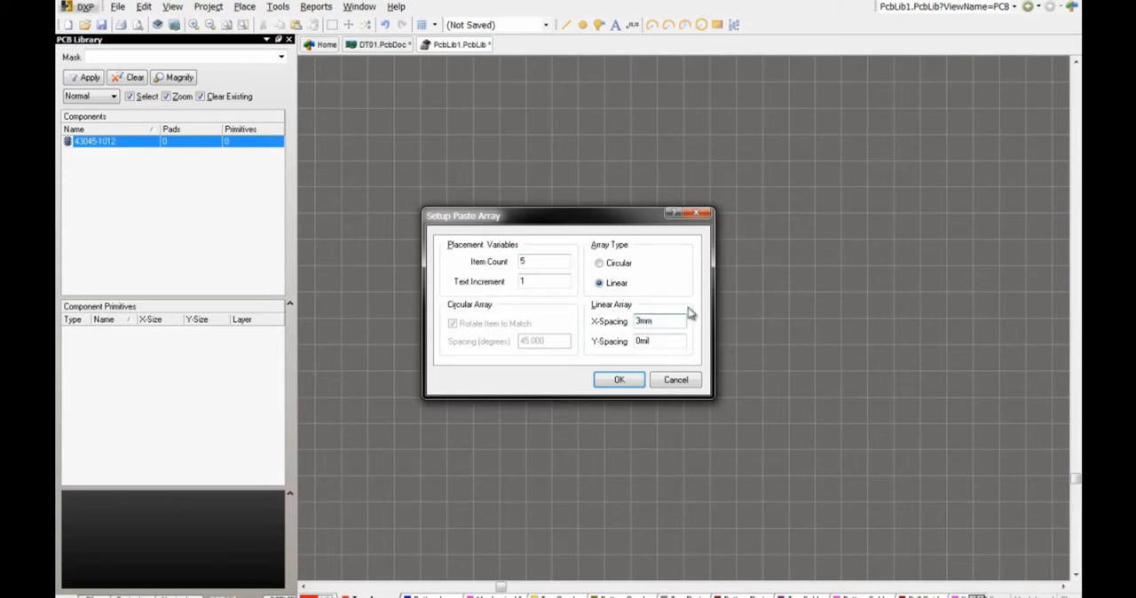
click(627, 380)
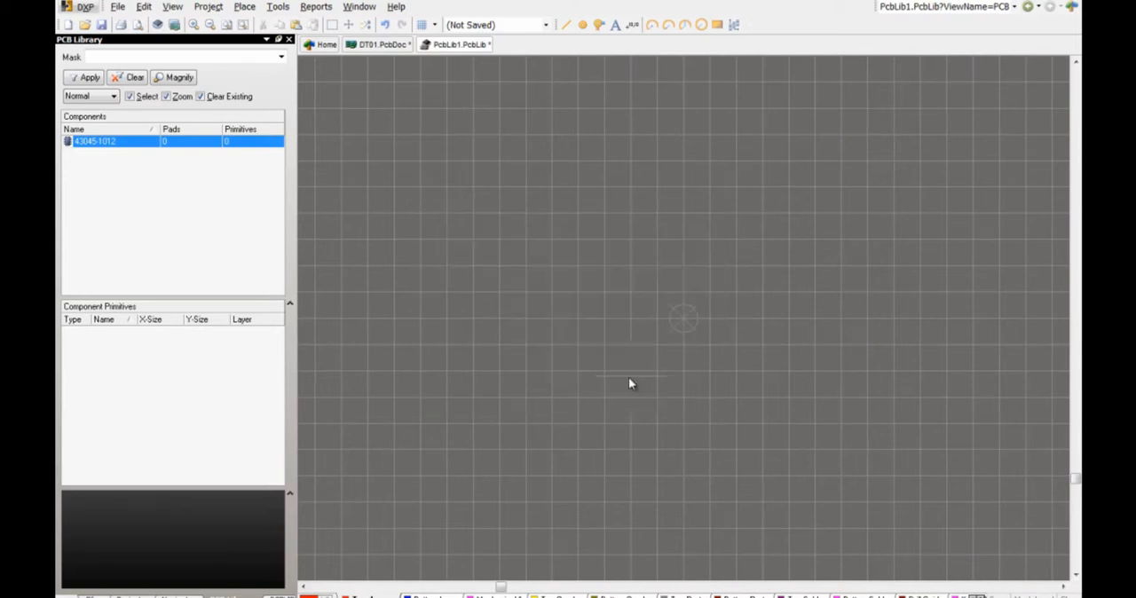
click(684, 325)
Step: Paste a second row of five pads about 100 mil directly above the first row
right_drag(698, 421, 467, 437)
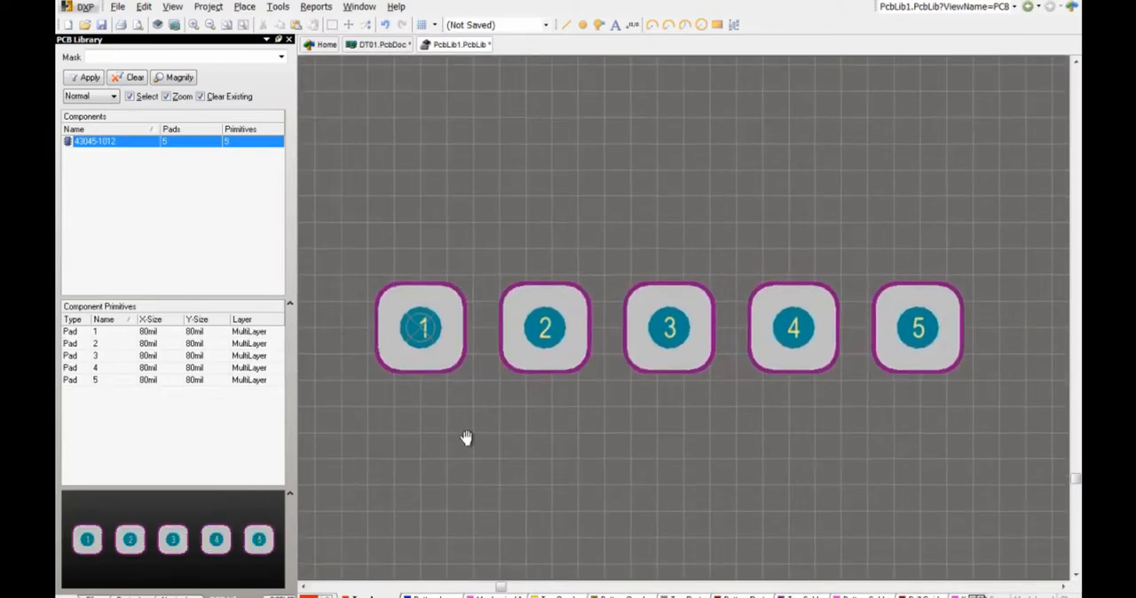
ctrl+scroll(467, 437, down, 3)
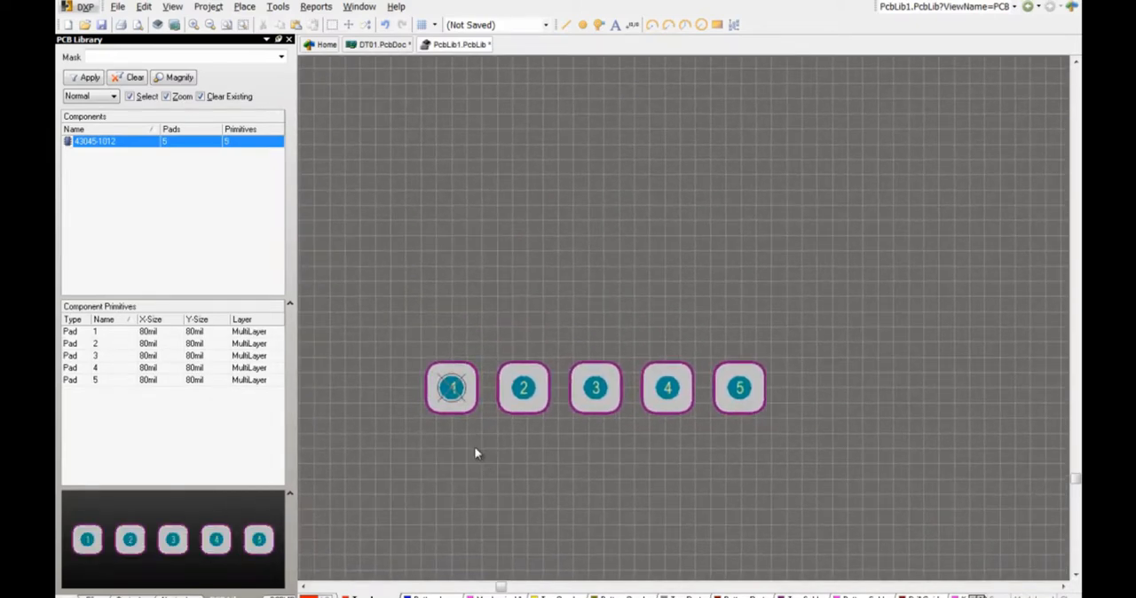
click(143, 6)
click(169, 116)
click(453, 331)
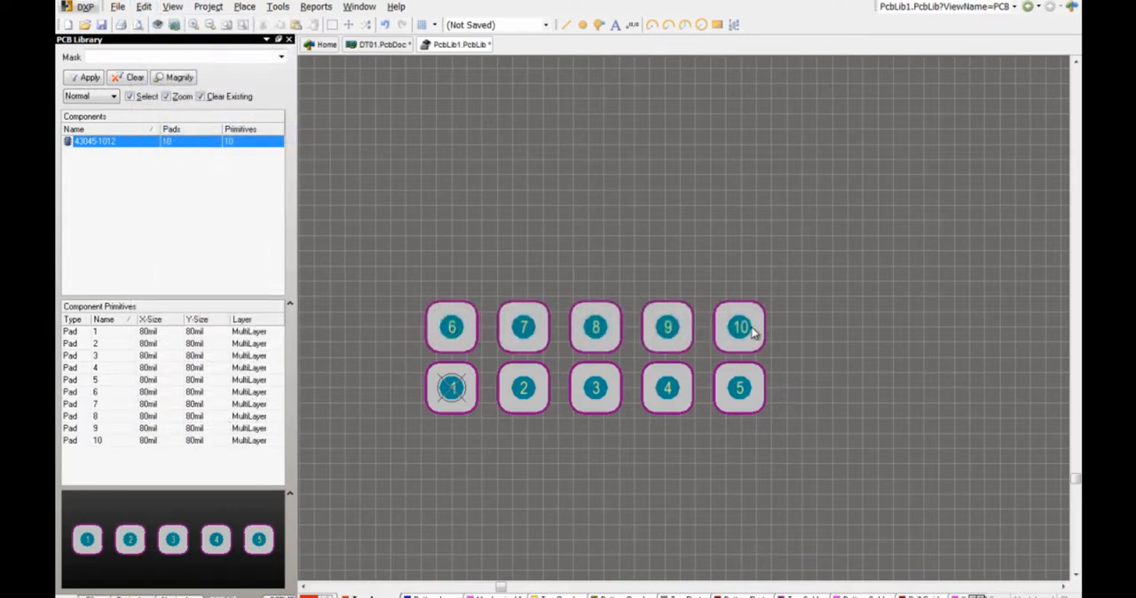
Step: Select all ten pads and mirror them horizontally about pad 1, keeping pad 1 on the origin
right_drag(404, 294, 497, 332)
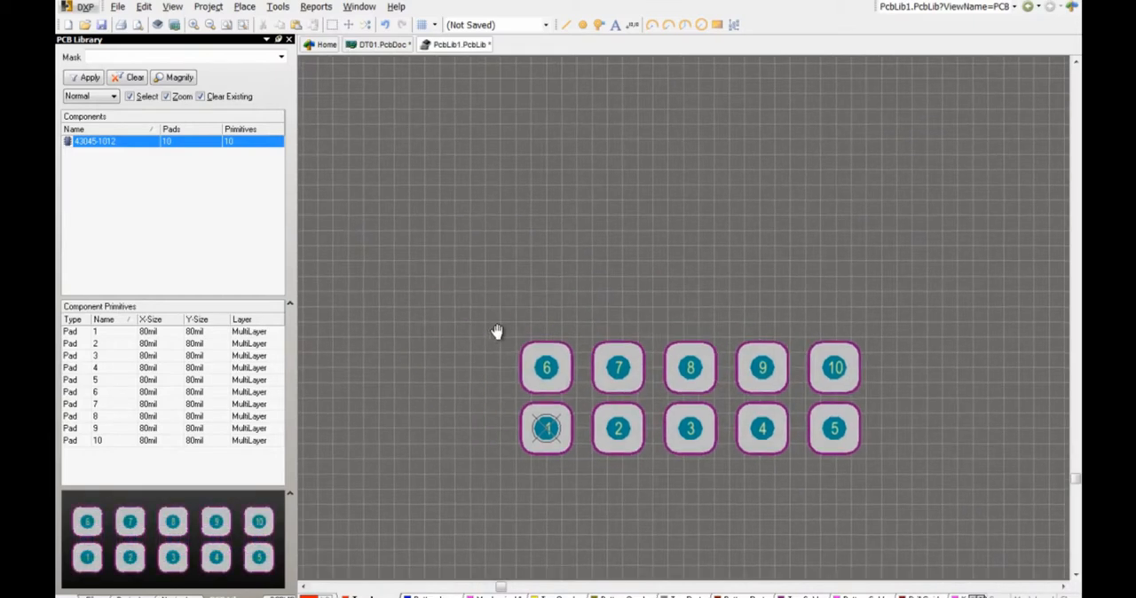
key(ctrl+a)
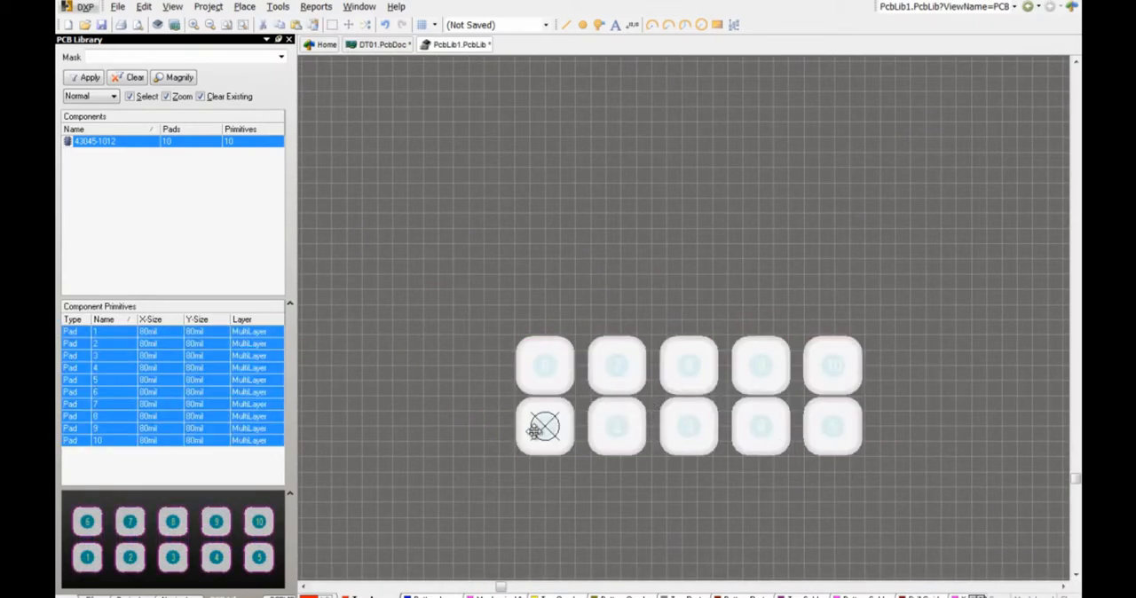
mouse_move(534, 431)
mouse_down()
mouse_move(545, 406)
mouse_move(545, 426)
mouse_up()
key(x)
click(612, 438)
Step: Measure the vertical distance between the centres of pads 6 and 1
right_drag(608, 440, 858, 275)
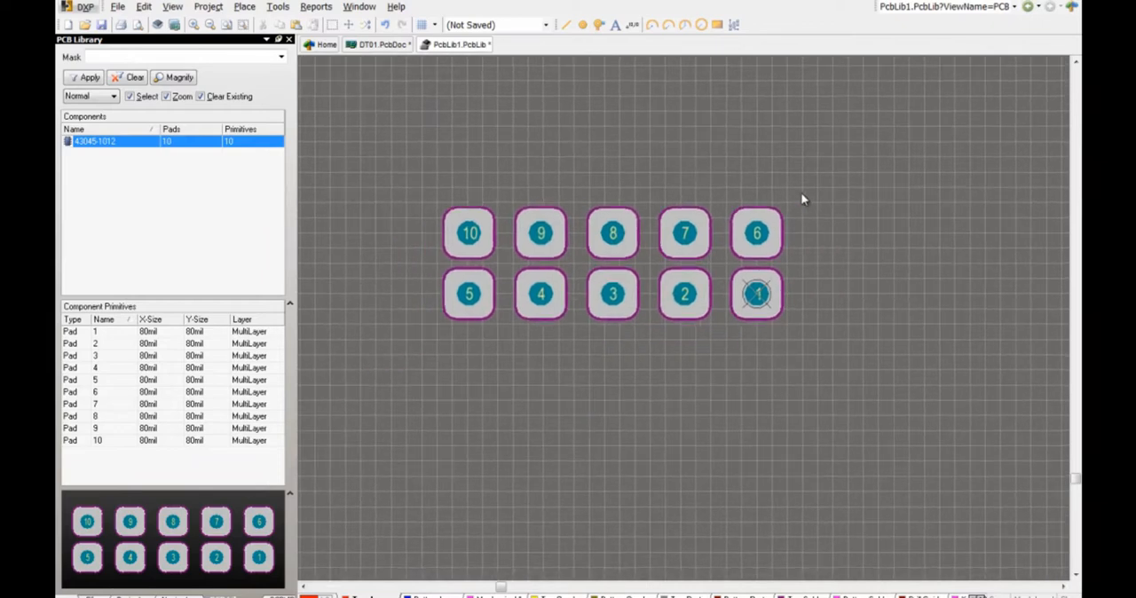
right_drag(819, 171, 853, 216)
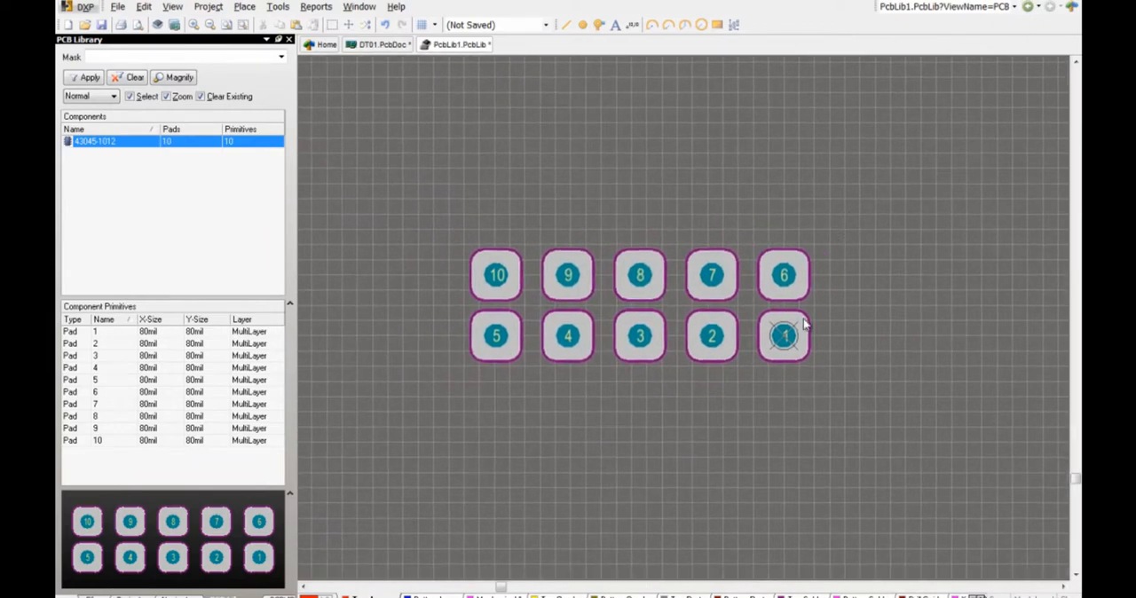
click(316, 6)
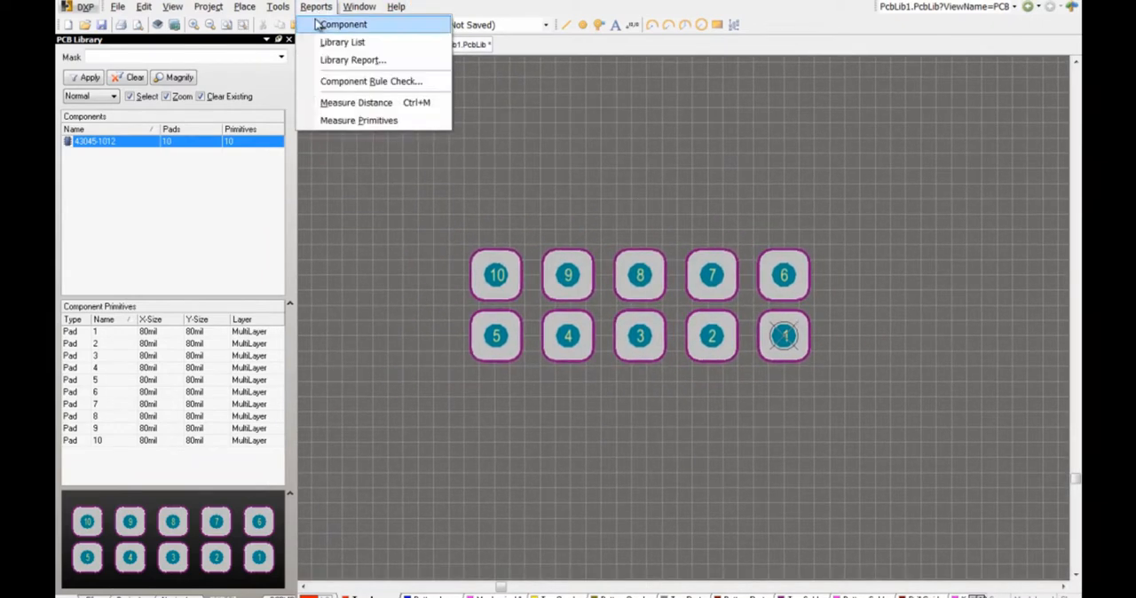
click(317, 104)
click(783, 275)
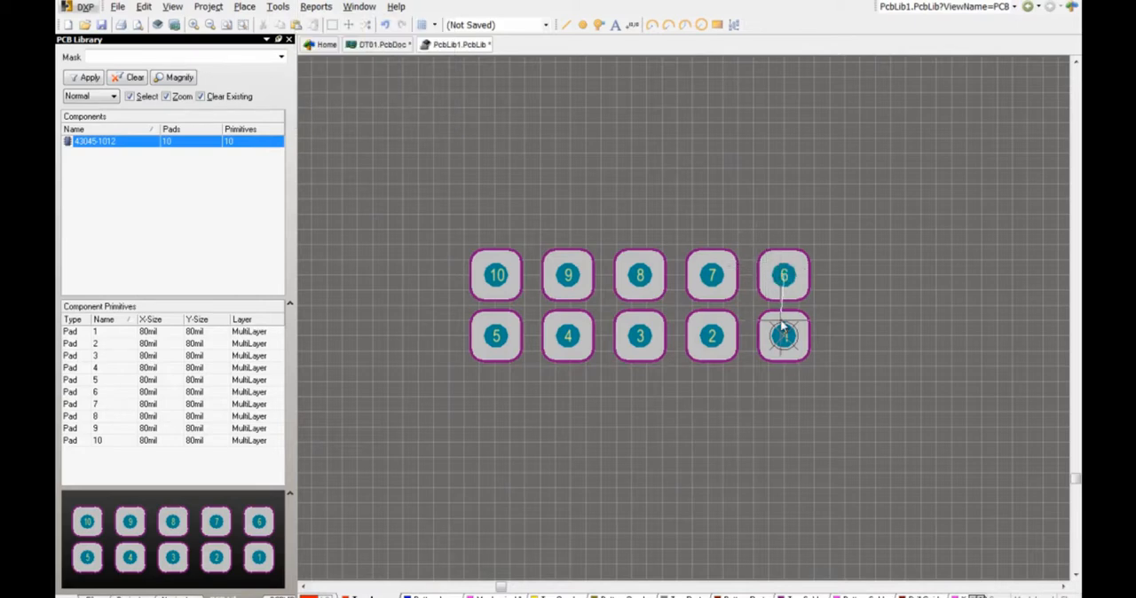
click(784, 336)
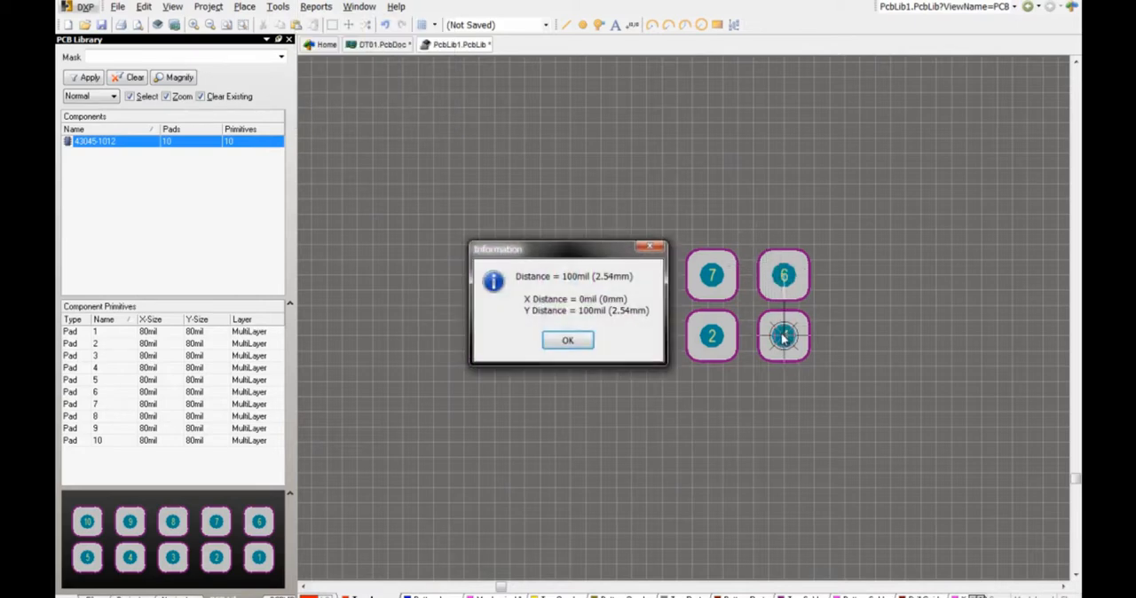
click(568, 342)
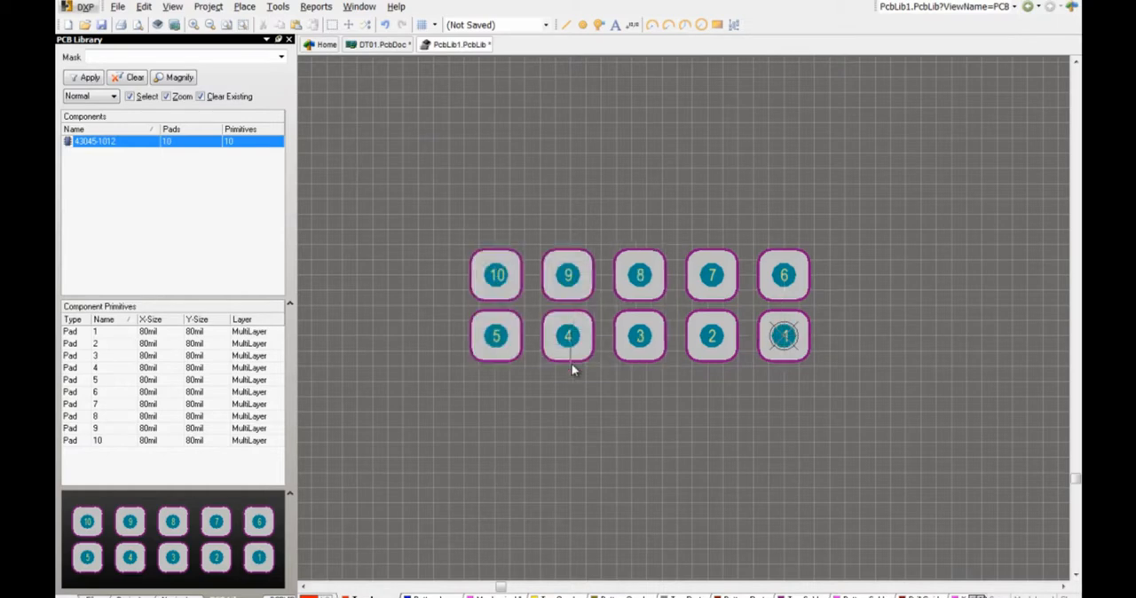
Step: Create a 3D body of type Generic STEP Model and embed the file 430451012.stp
click(245, 7)
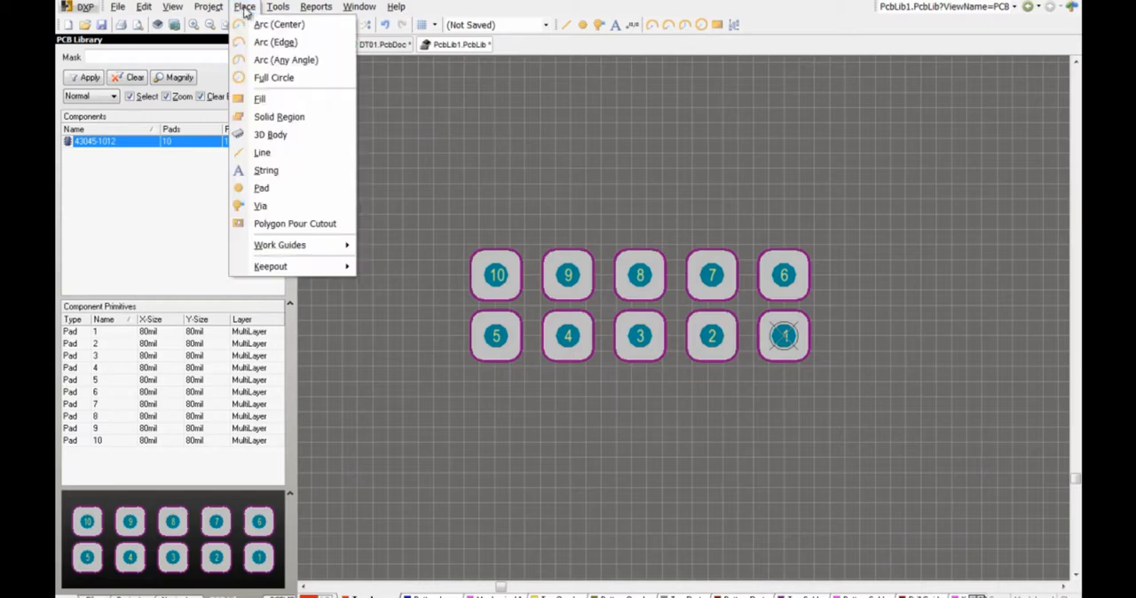
click(262, 140)
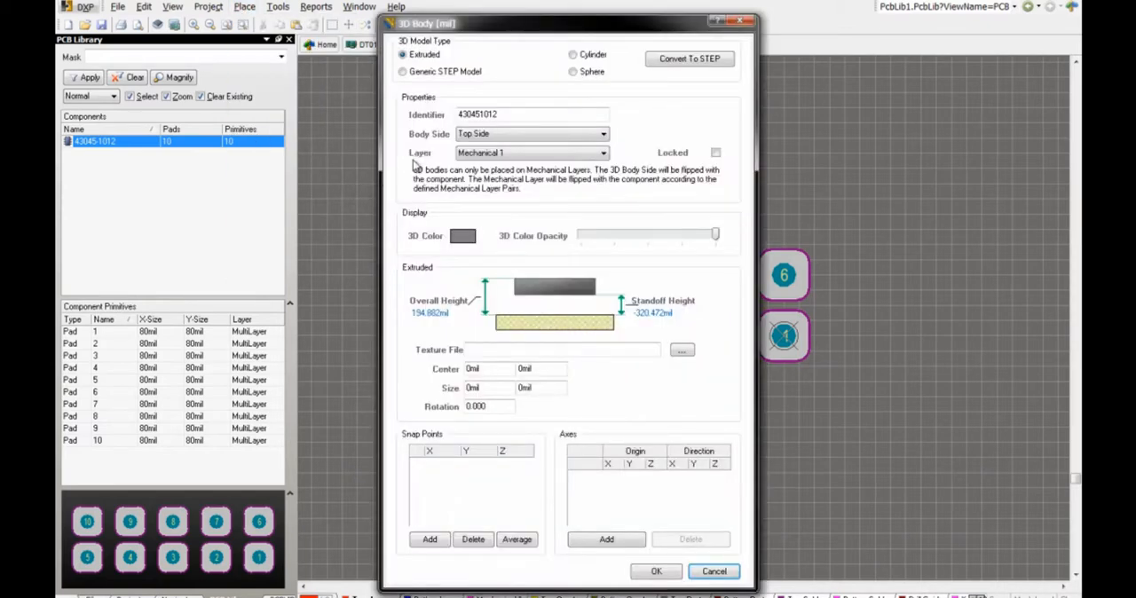
click(421, 78)
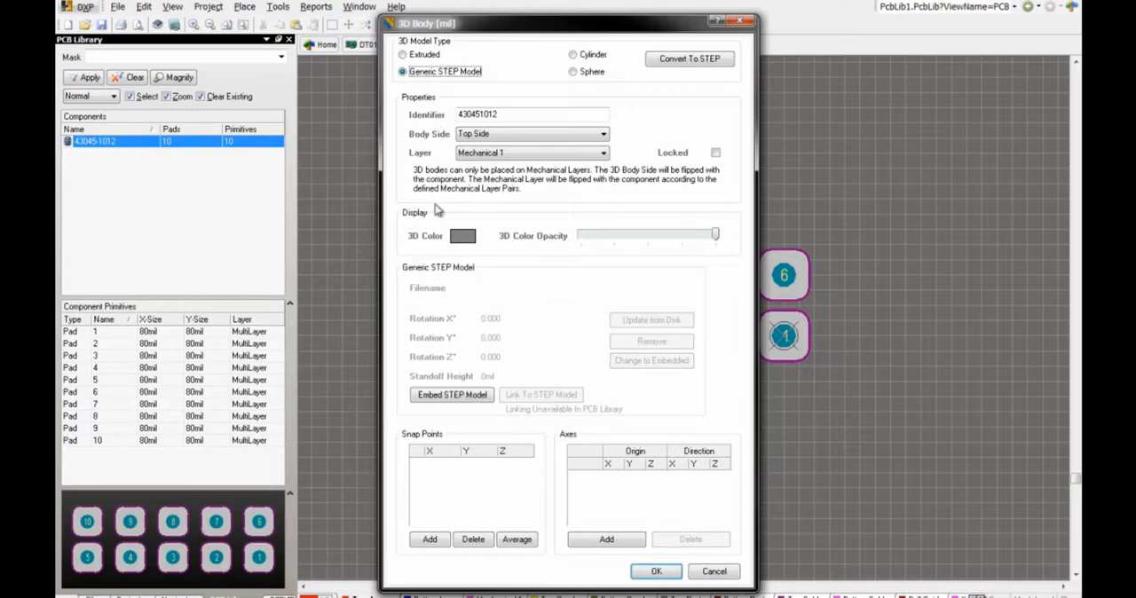
click(452, 395)
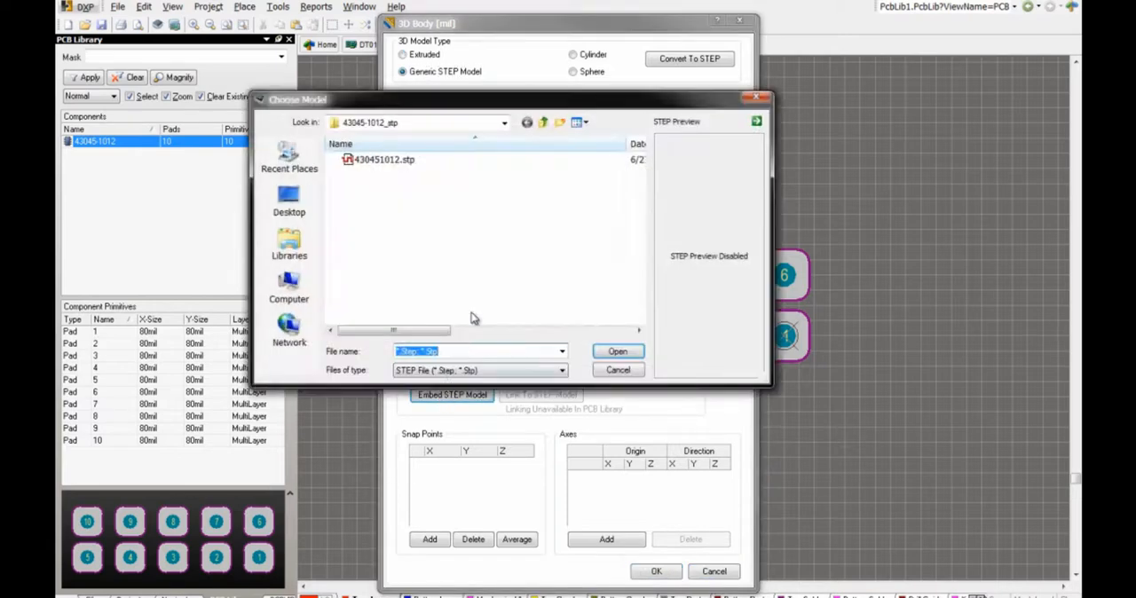
click(399, 167)
click(602, 353)
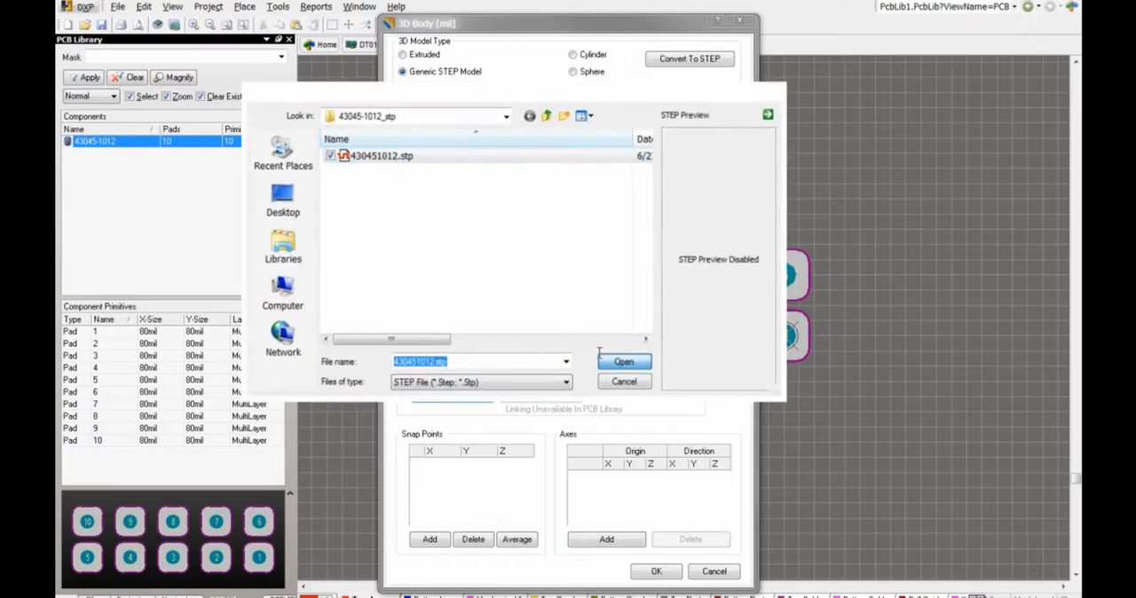
Step: Place the STEP body just above the two pad rows and end 3D body placement without adding another
click(656, 571)
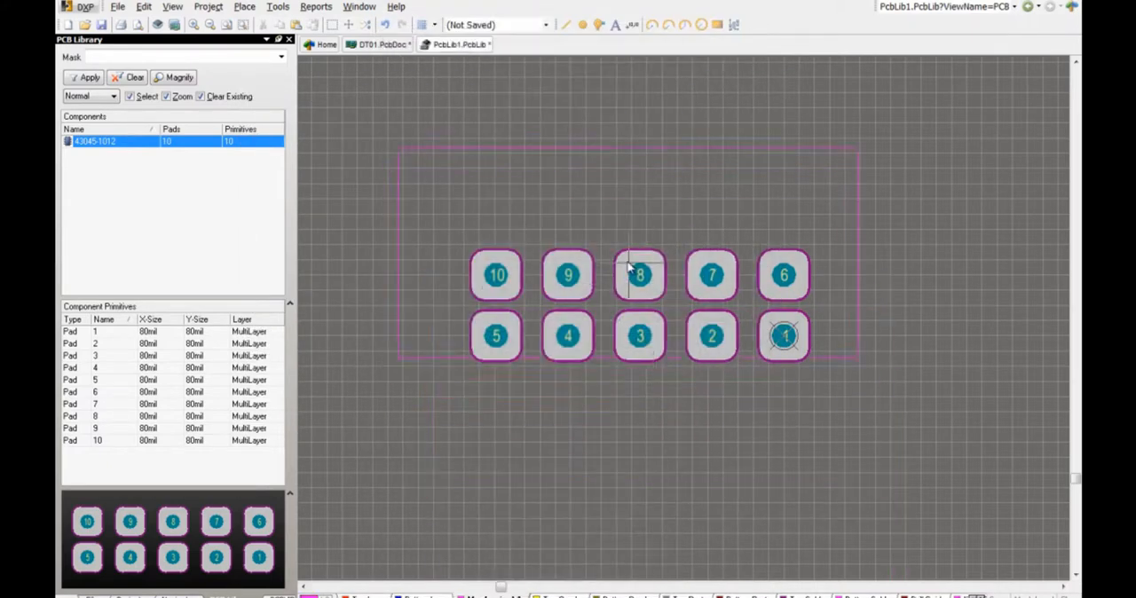
click(639, 103)
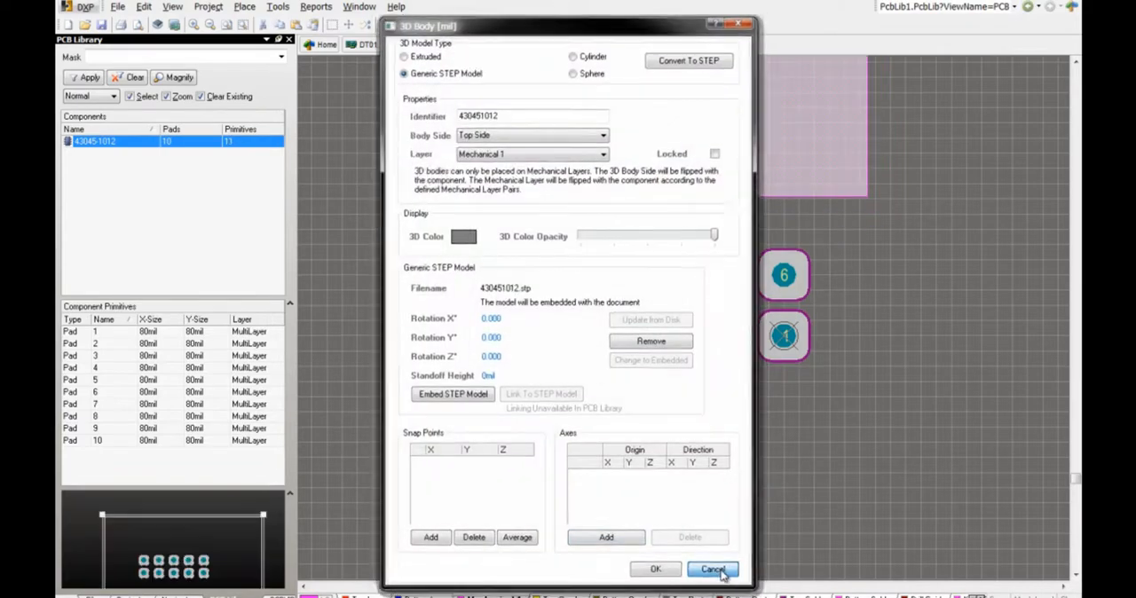
click(716, 572)
Step: Switch to the 3D view and examine the connector model's underside and pins next to the pads
right_drag(561, 249, 605, 378)
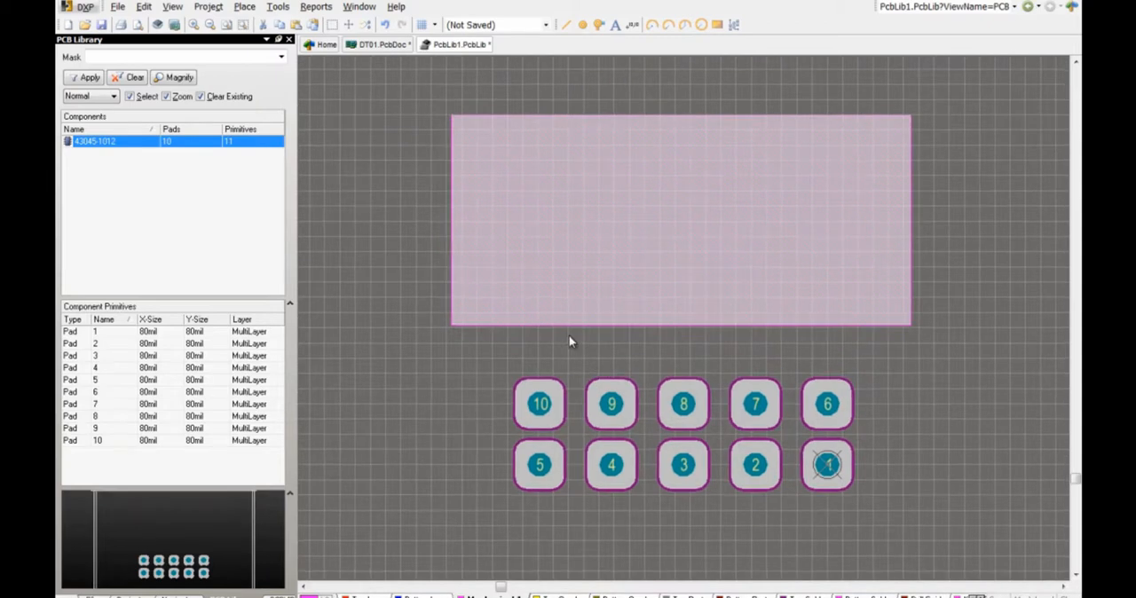
click(566, 335)
key(3)
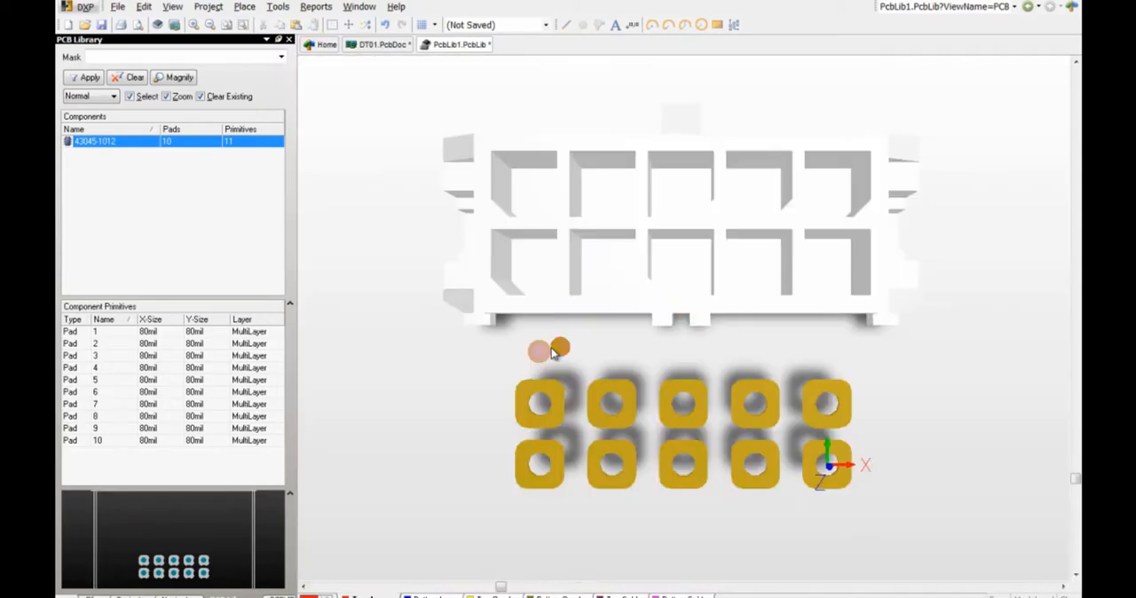
right_drag(549, 331, 635, 319)
shift+right_drag(523, 454, 692, 100)
shift+right_drag(476, 495, 589, 305)
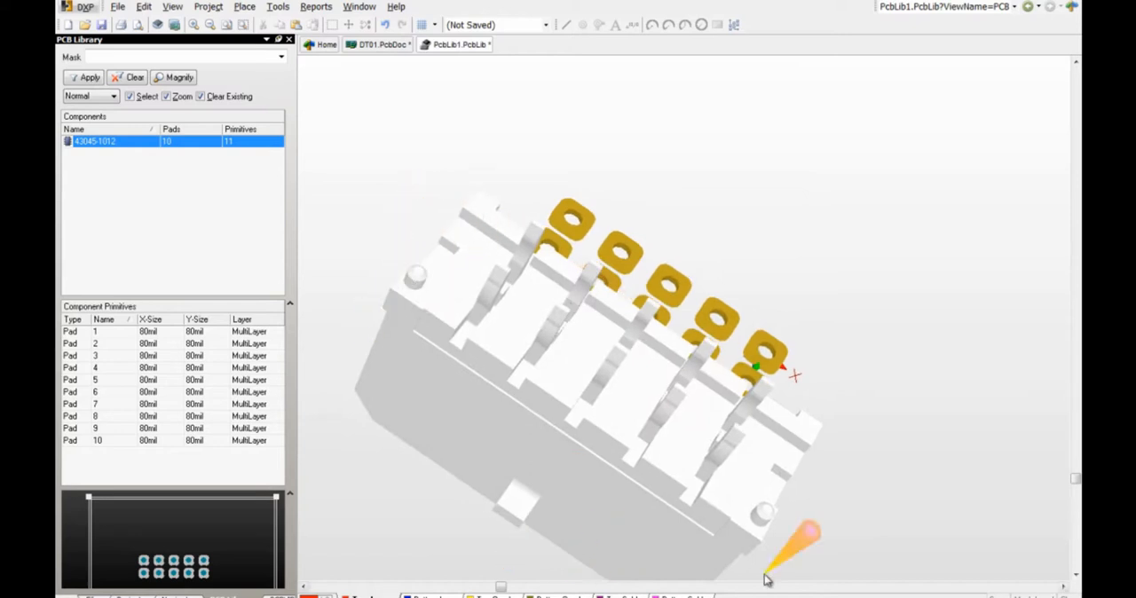
shift+right_drag(660, 494, 656, 461)
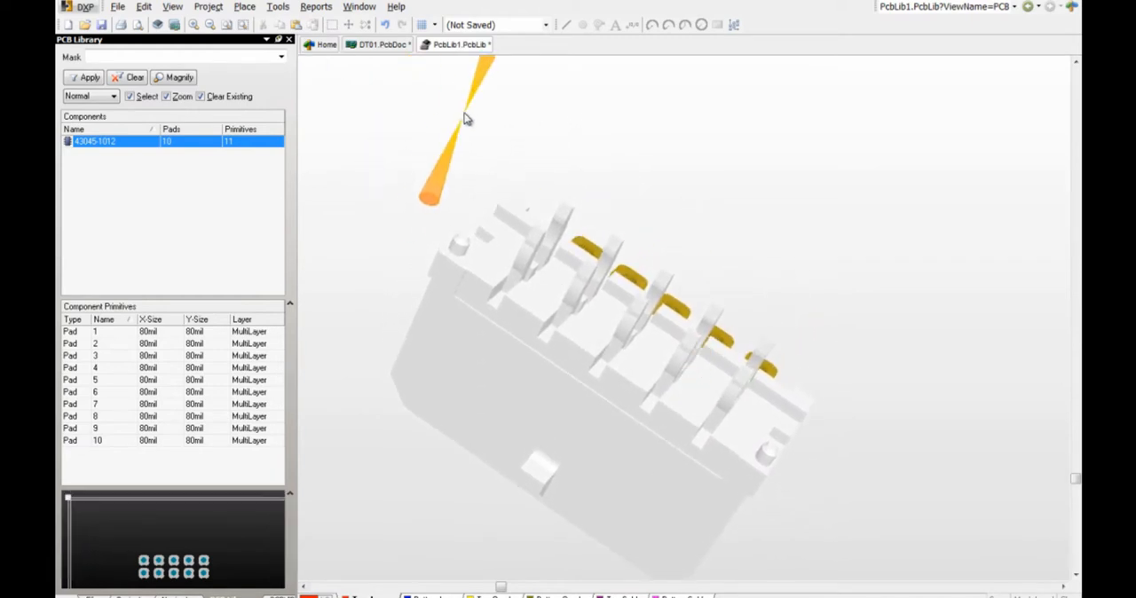
Step: Add snap points from vertices at the tips of the two end pins, one in each pin row of the connector
click(277, 6)
mouse_move(310, 291)
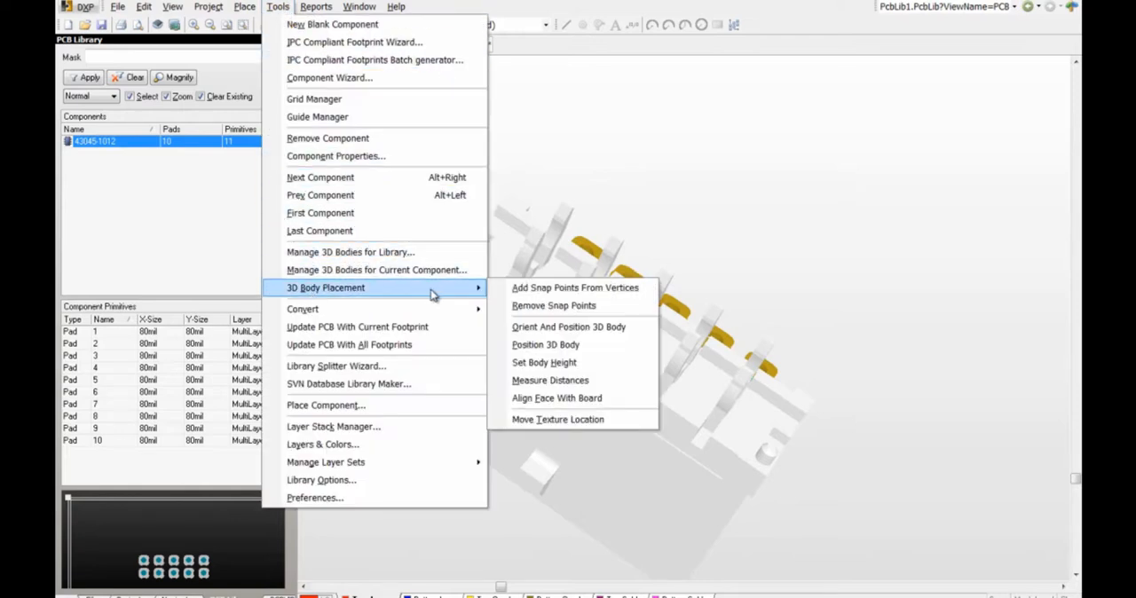
click(515, 289)
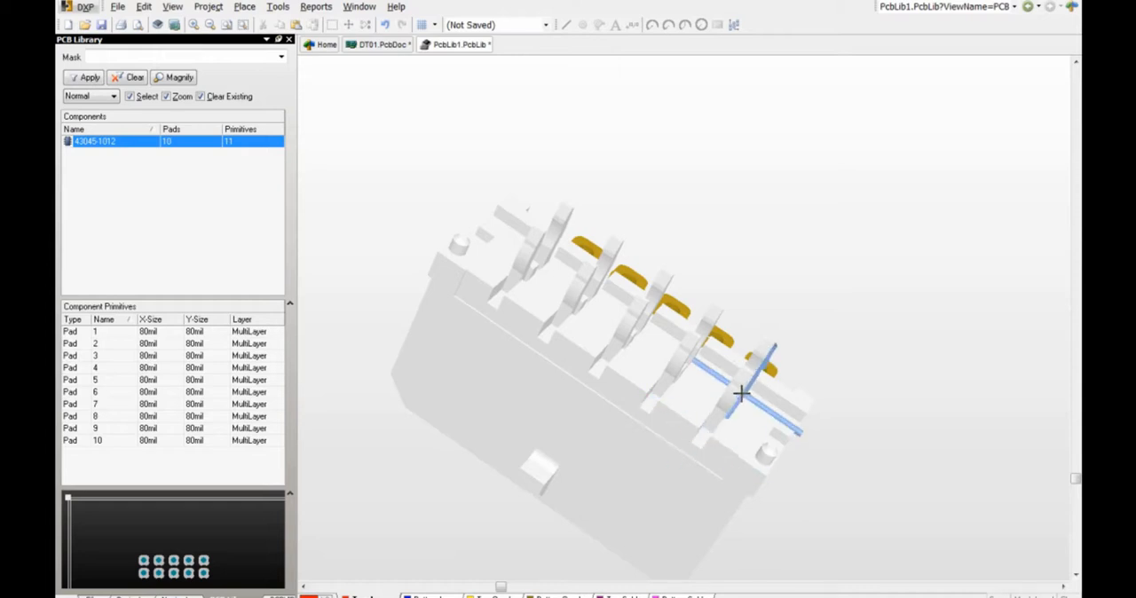
ctrl+scroll(744, 374, up, 5)
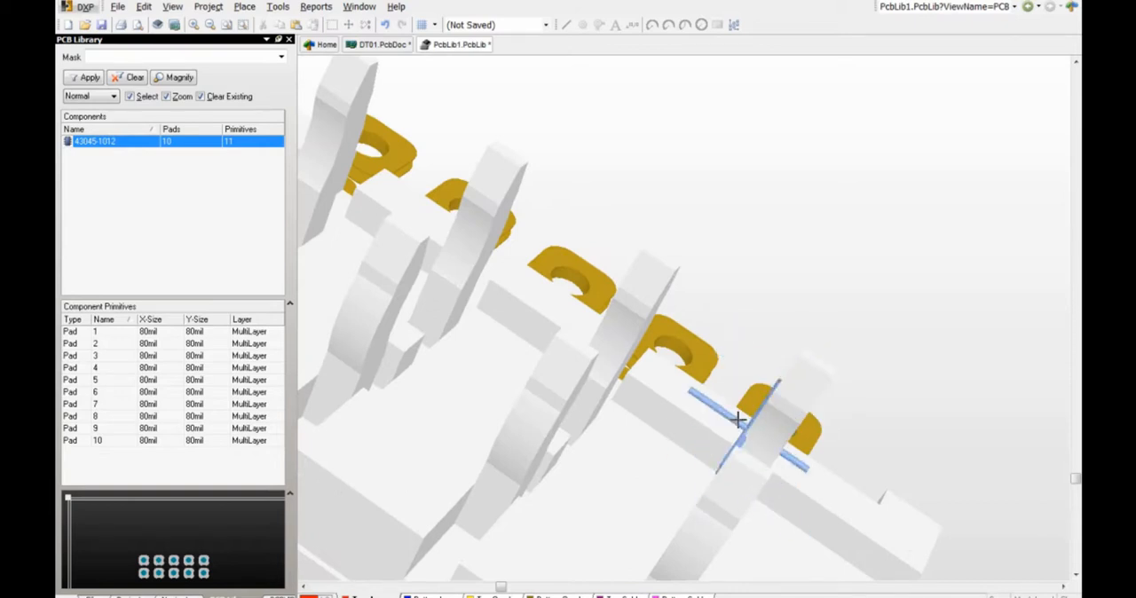
right_drag(669, 451, 516, 382)
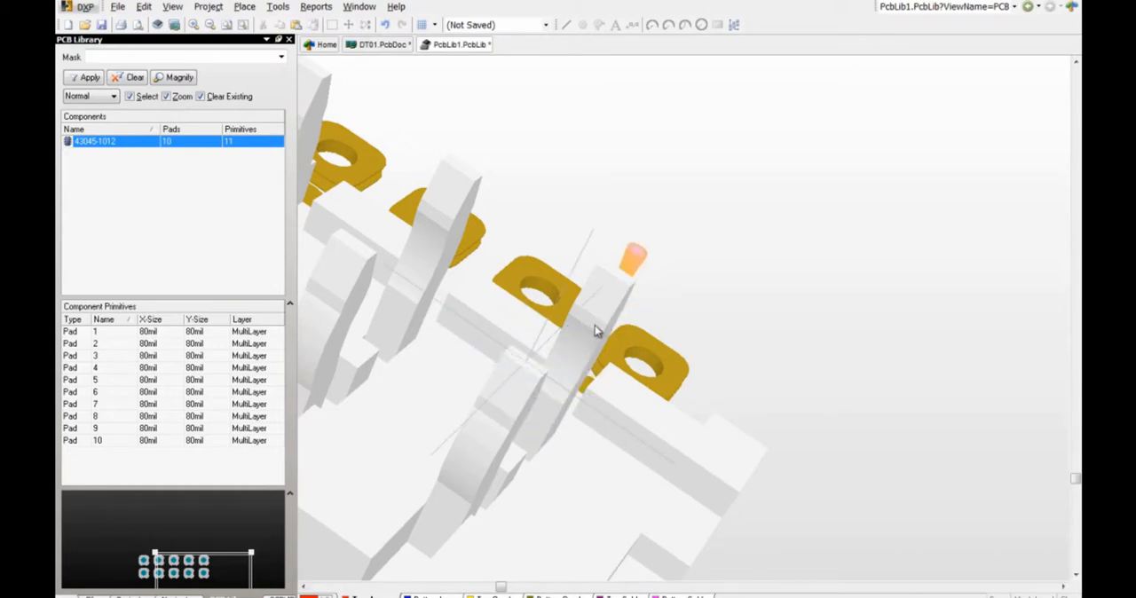
shift+right_drag(556, 378, 737, 325)
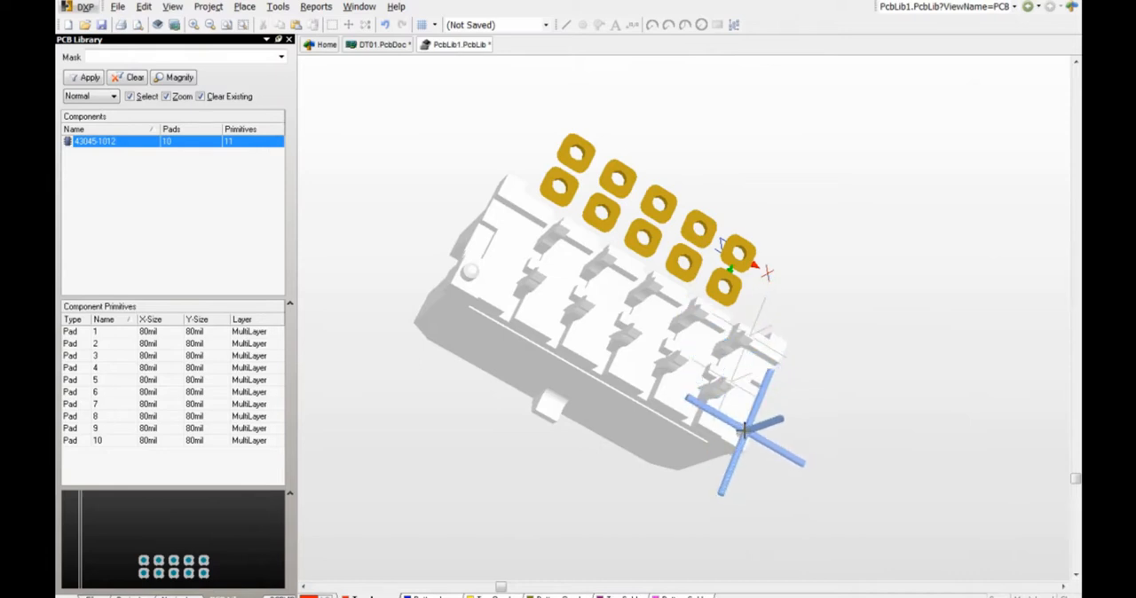
Step: Add snap points at the centres of both round mounting pegs on the connector's underside and end snap point placement
ctrl+scroll(746, 406, up, 5)
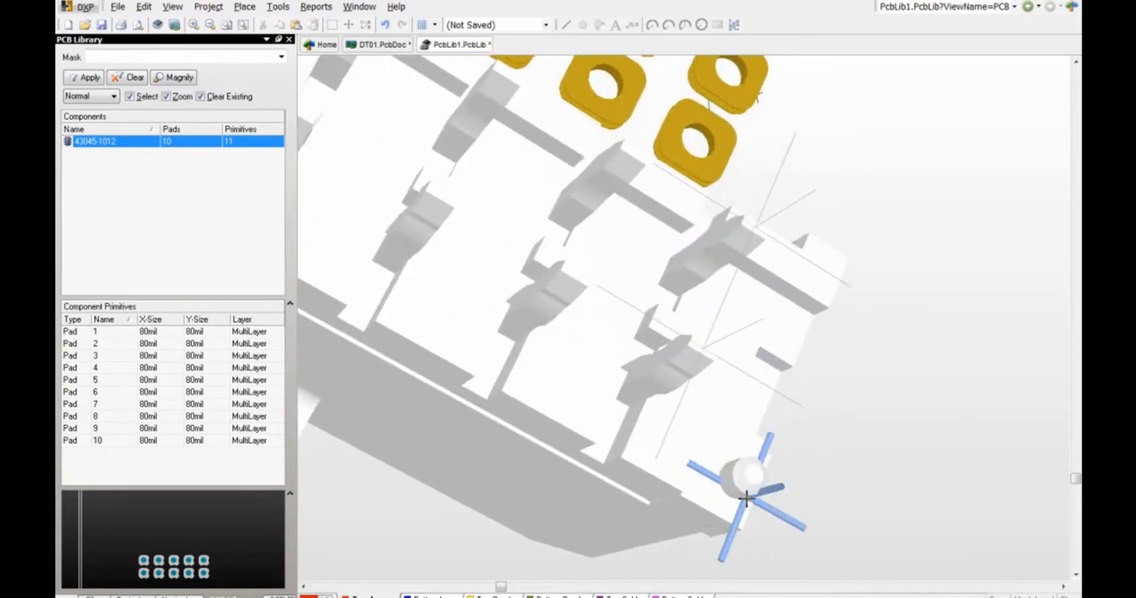
right_drag(753, 473, 888, 468)
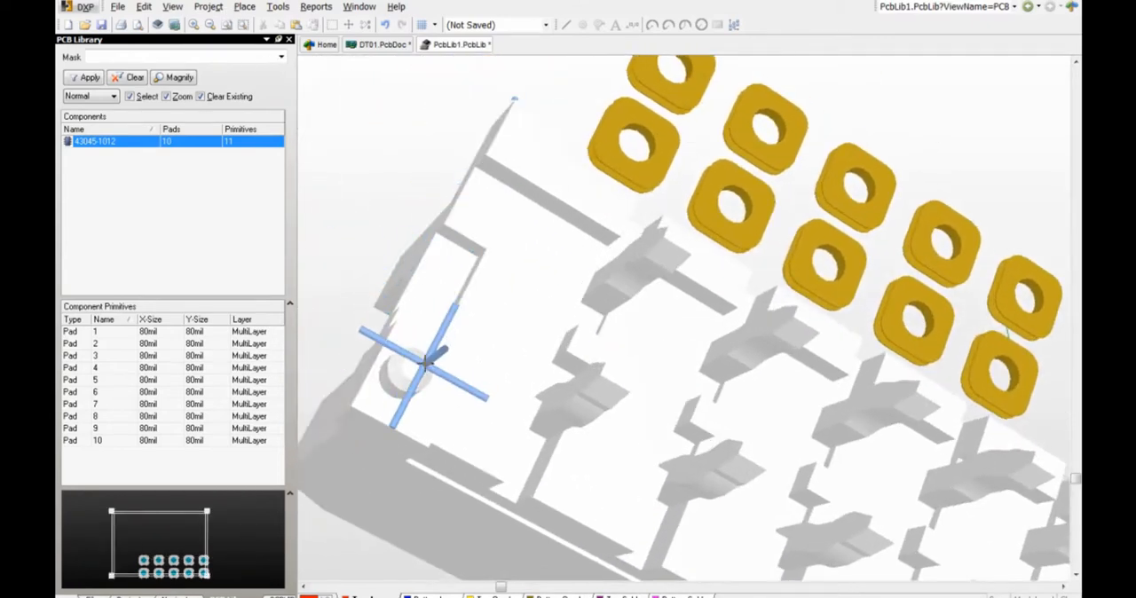
right_click(411, 380)
right_drag(446, 444, 501, 350)
ctrl+scroll(502, 350, down, 4)
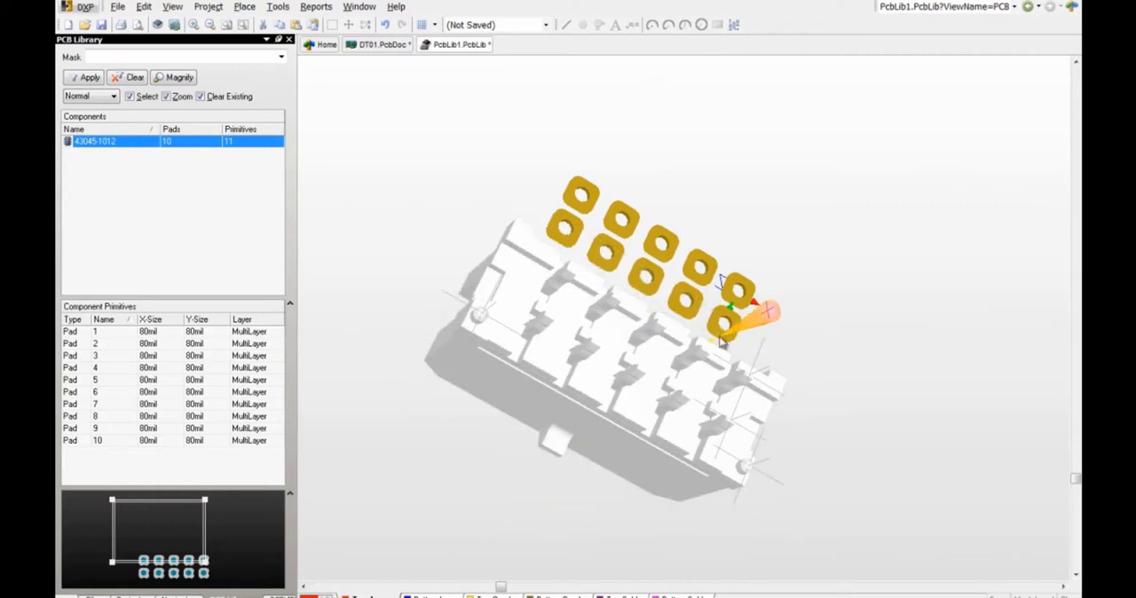
Step: Flip the board, return to the 2D view and move the 3D body so its lower end-pin snap point sits on pad 1
shift+right_drag(574, 327, 619, 329)
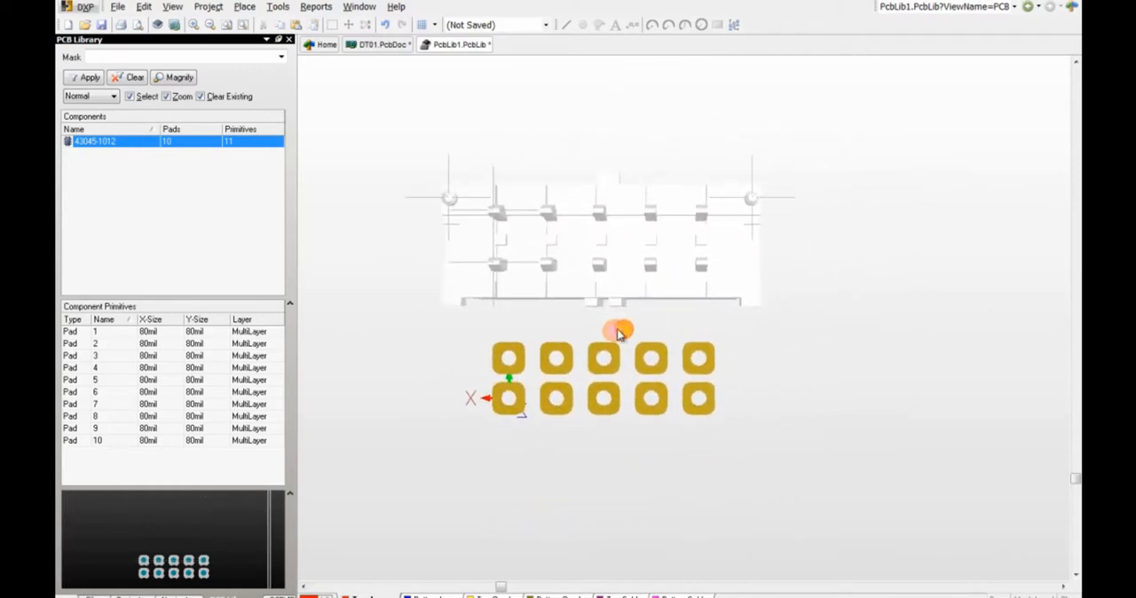
key(v)
key(b)
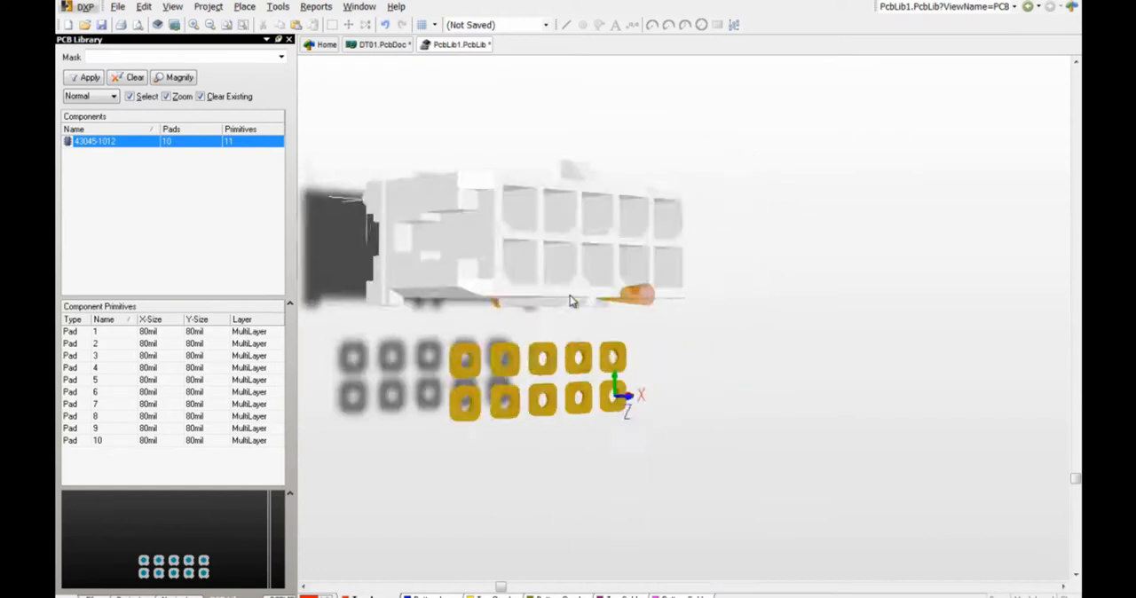
key(2)
right_drag(520, 304, 624, 304)
ctrl+scroll(636, 330, up, 2)
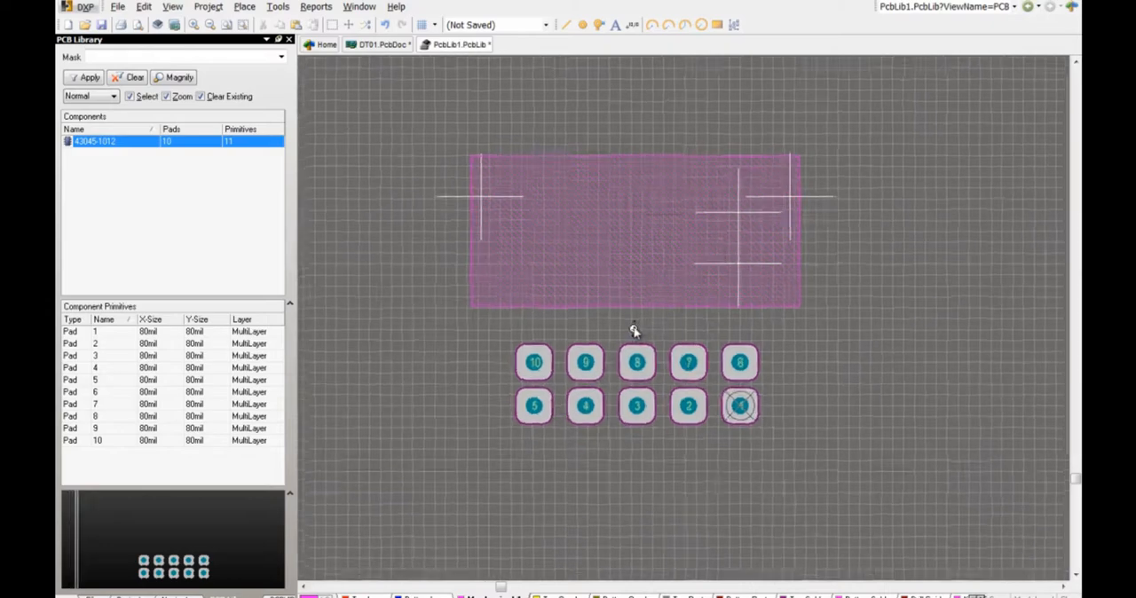
drag(783, 238, 785, 439)
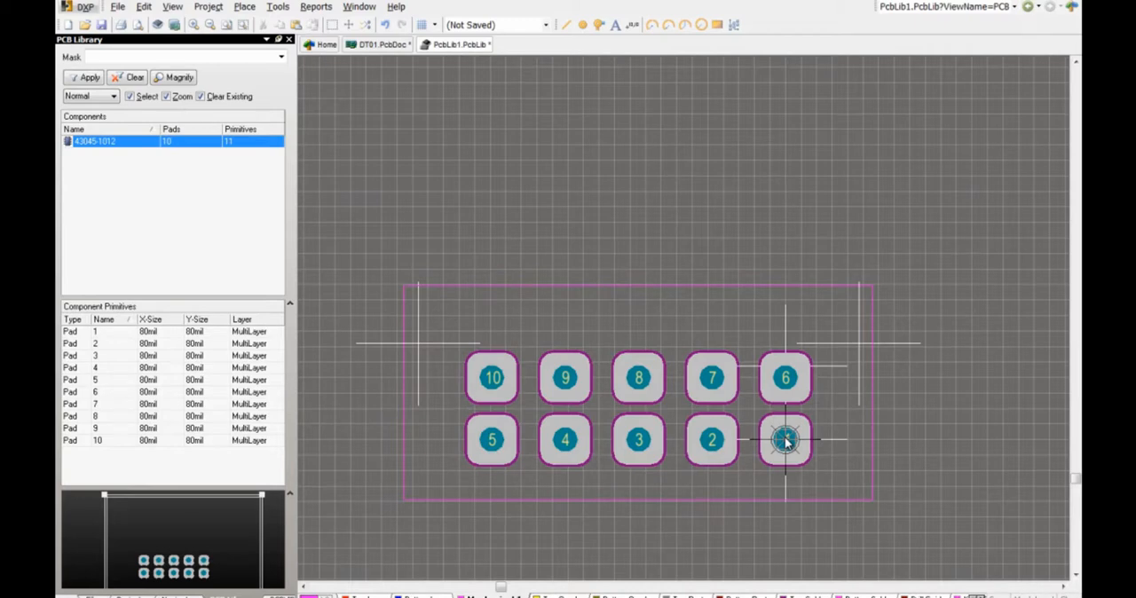
Step: Set the 3D body's height to Board Surface, using a vertex on the underside of the connector housing as reference
key(3)
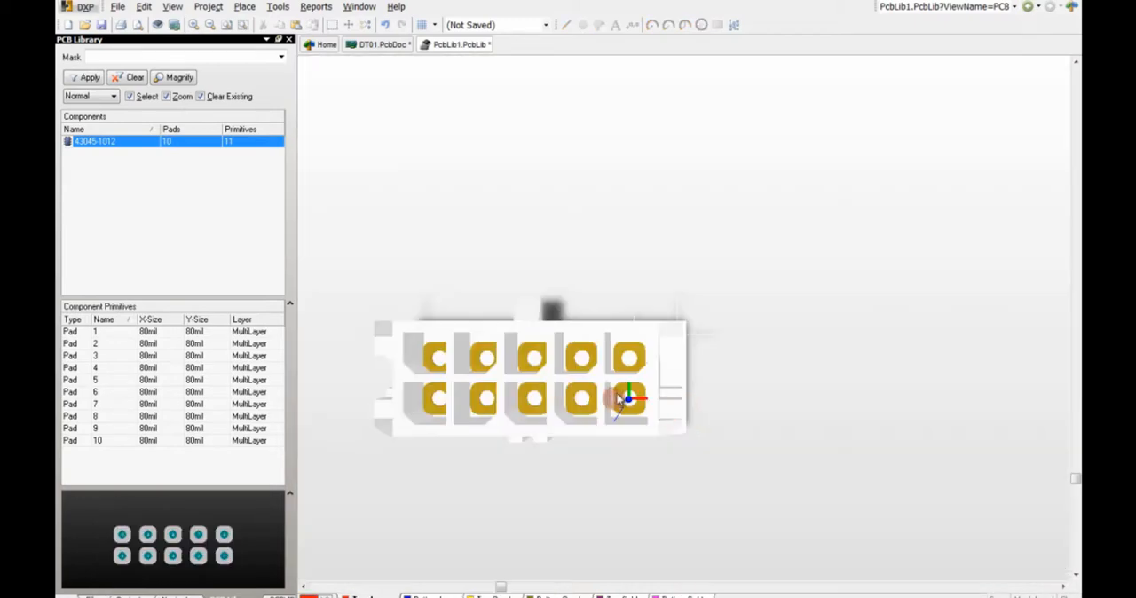
ctrl+scroll(561, 395, up, 4)
ctrl+scroll(558, 404, down, 3)
shift+right_drag(518, 468, 548, 229)
right_drag(533, 563, 615, 454)
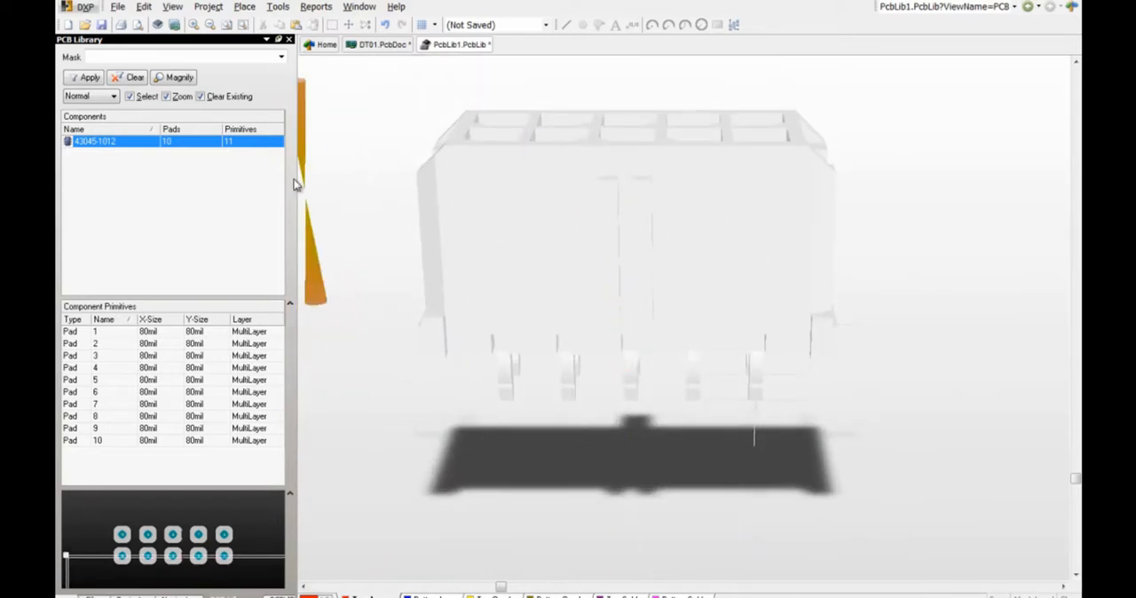
click(279, 7)
mouse_move(363, 289)
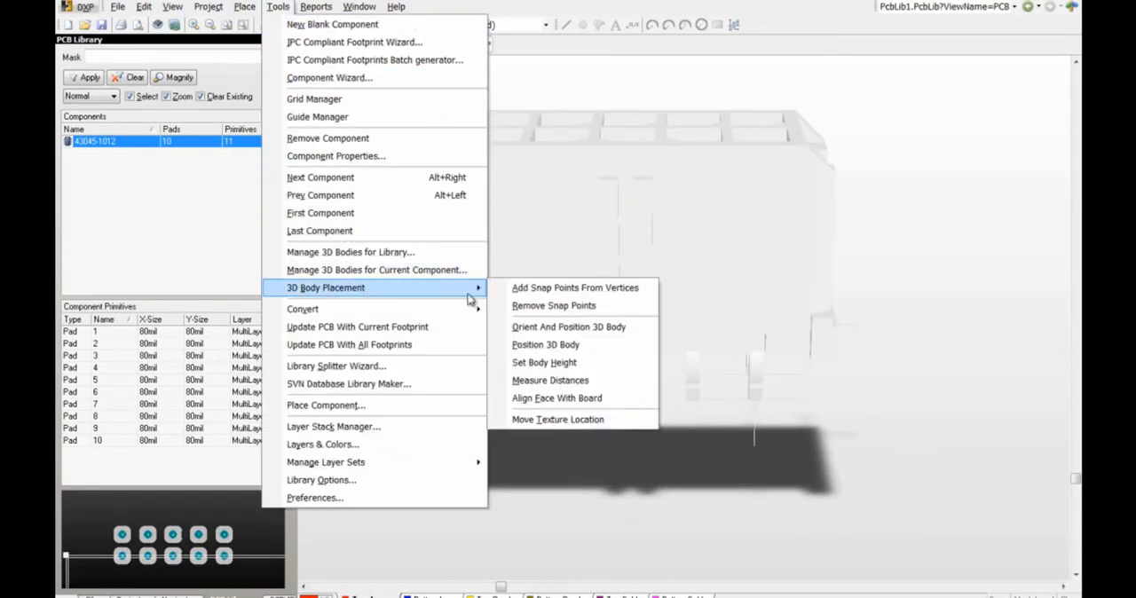
click(577, 365)
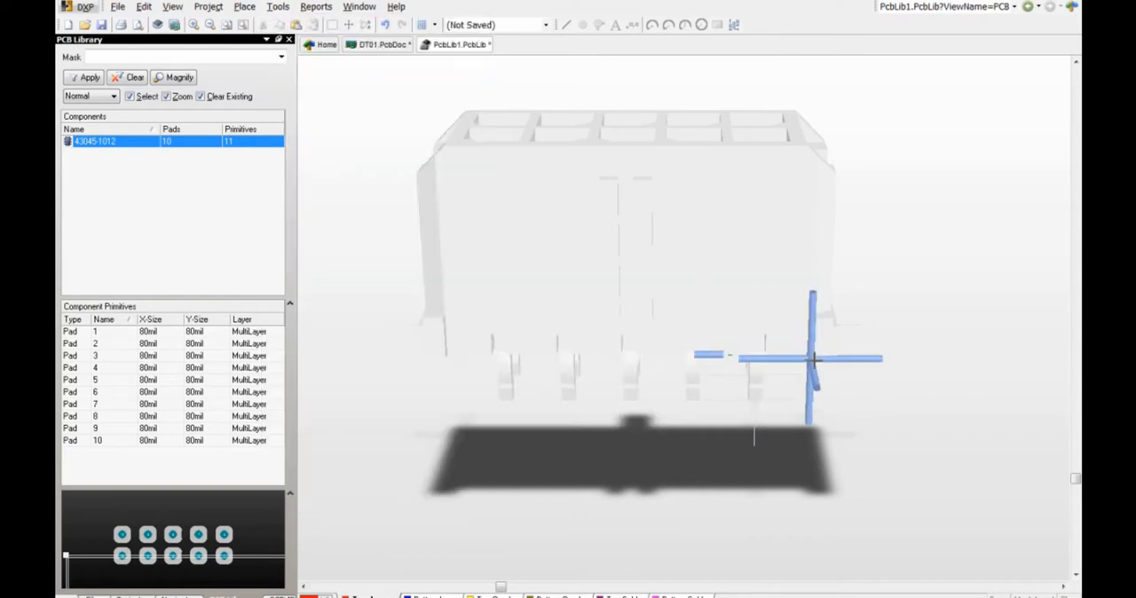
click(817, 360)
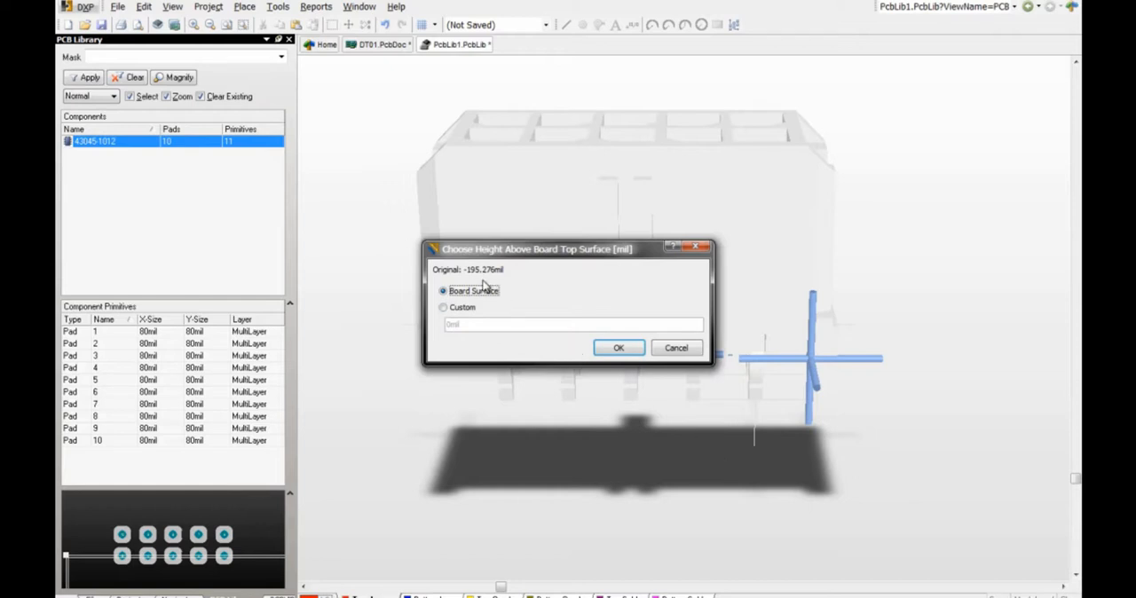
click(619, 348)
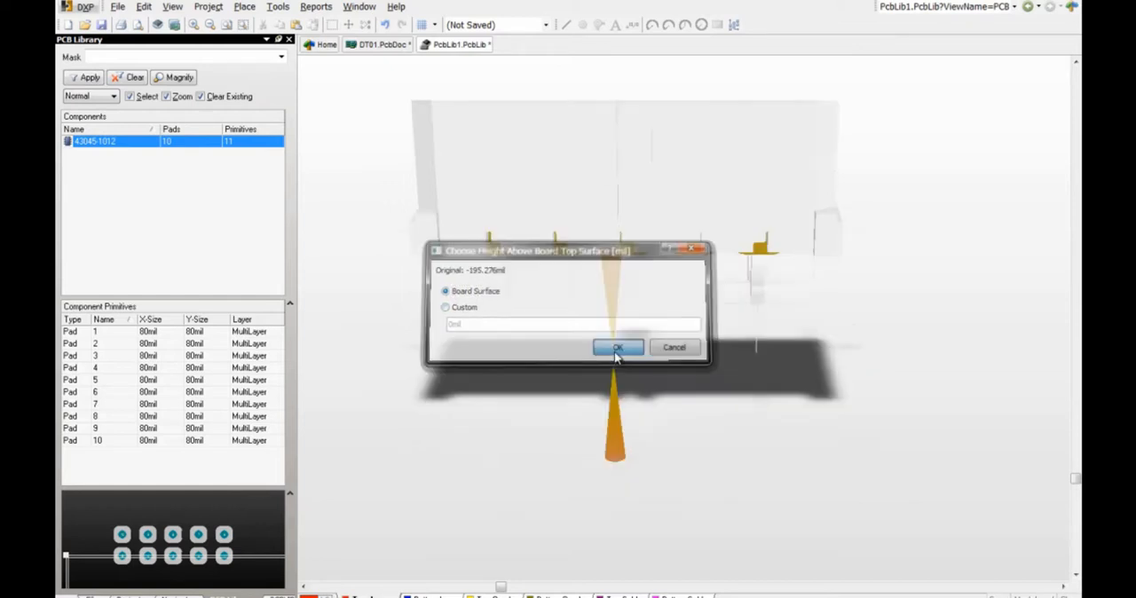
shift+right_drag(495, 348, 533, 238)
Step: In the 2D view, move pads 6 to 10 together so pad 6 is centred on the upper pin snap point, then clear the selection
key(2)
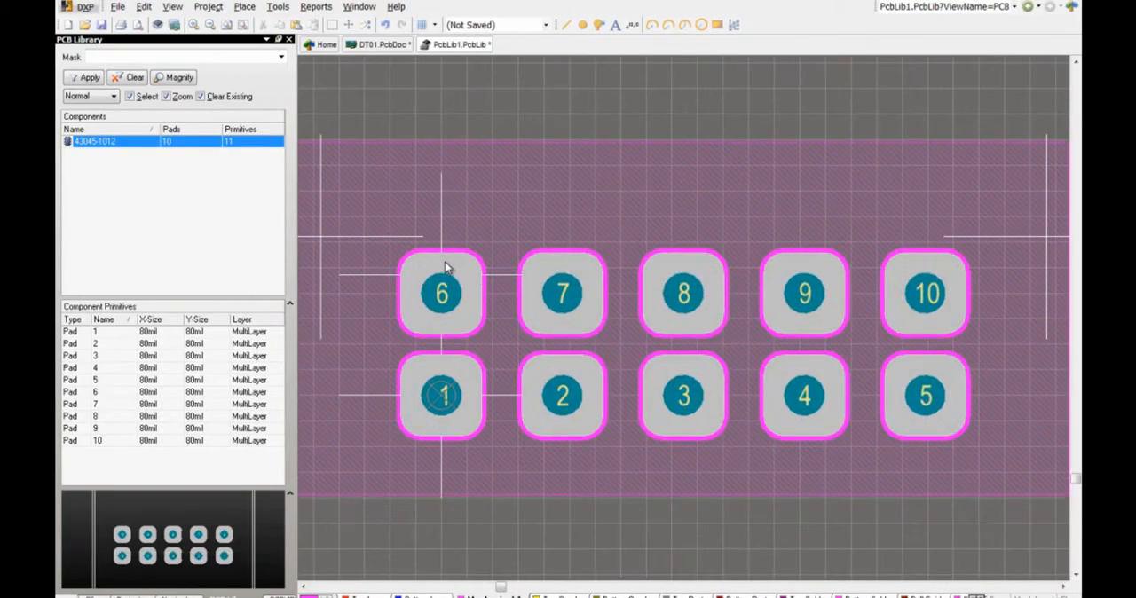
ctrl+scroll(472, 291, down, 2)
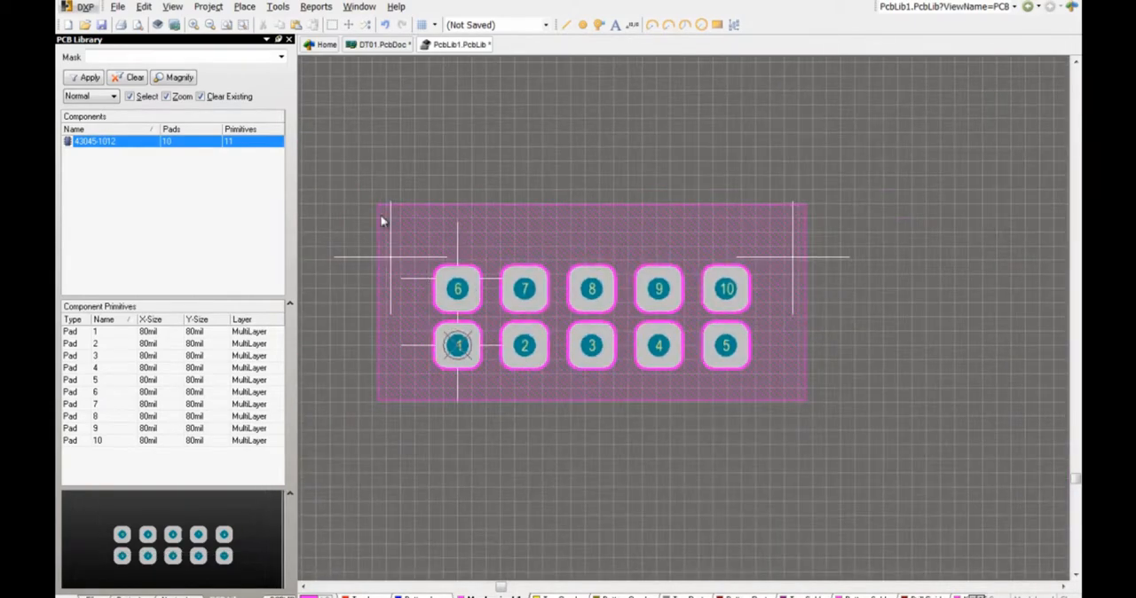
drag(410, 233, 763, 326)
mouse_move(455, 292)
mouse_down()
mouse_move(495, 140)
mouse_move(485, 127)
mouse_move(465, 195)
mouse_move(474, 274)
mouse_move(458, 278)
mouse_up()
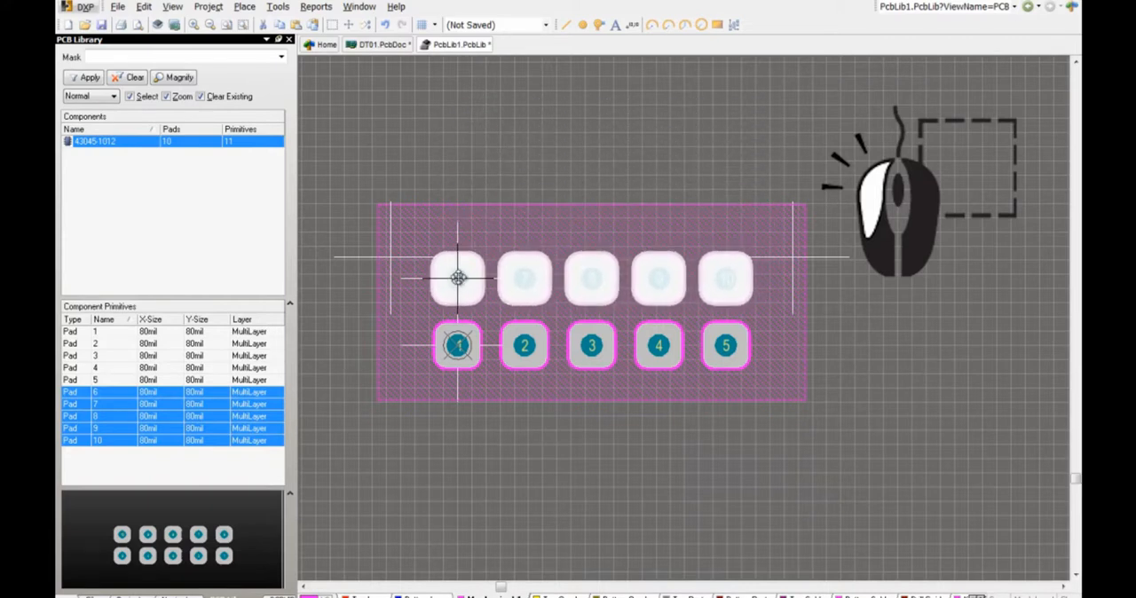
ctrl+scroll(458, 277, up, 5)
mouse_move(458, 278)
mouse_down()
mouse_move(511, 304)
mouse_move(459, 286)
mouse_up()
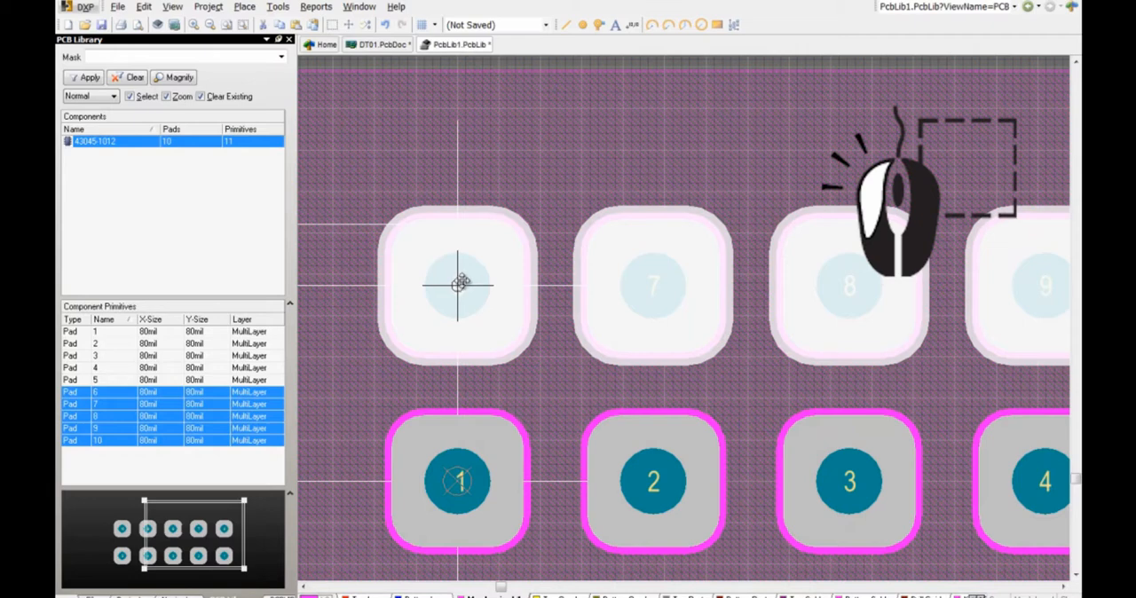
drag(458, 282, 461, 282)
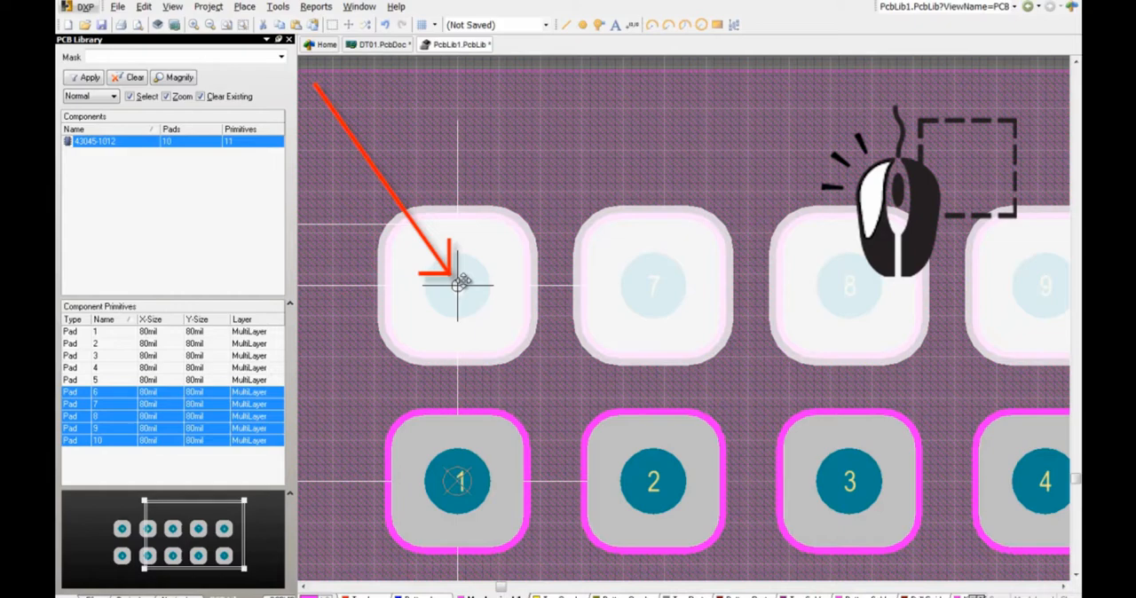
drag(458, 284, 459, 284)
ctrl+scroll(465, 284, down, 7)
click(366, 25)
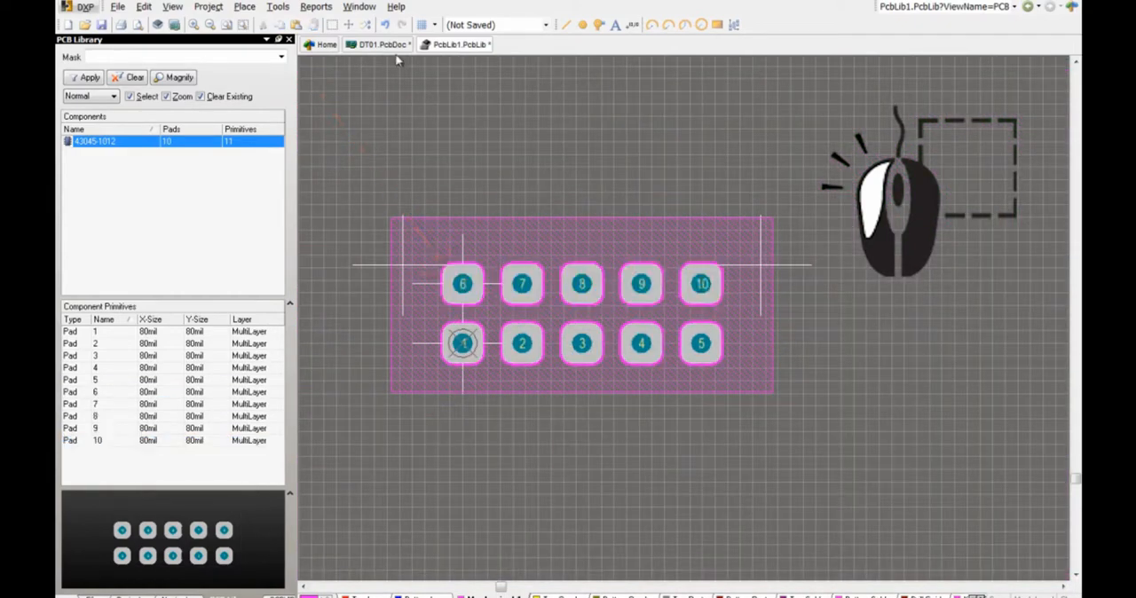
Step: Prepare a new non-plated pad with X and Y sizes of 20 mil and the designator MTB
right_drag(448, 290, 489, 302)
click(366, 597)
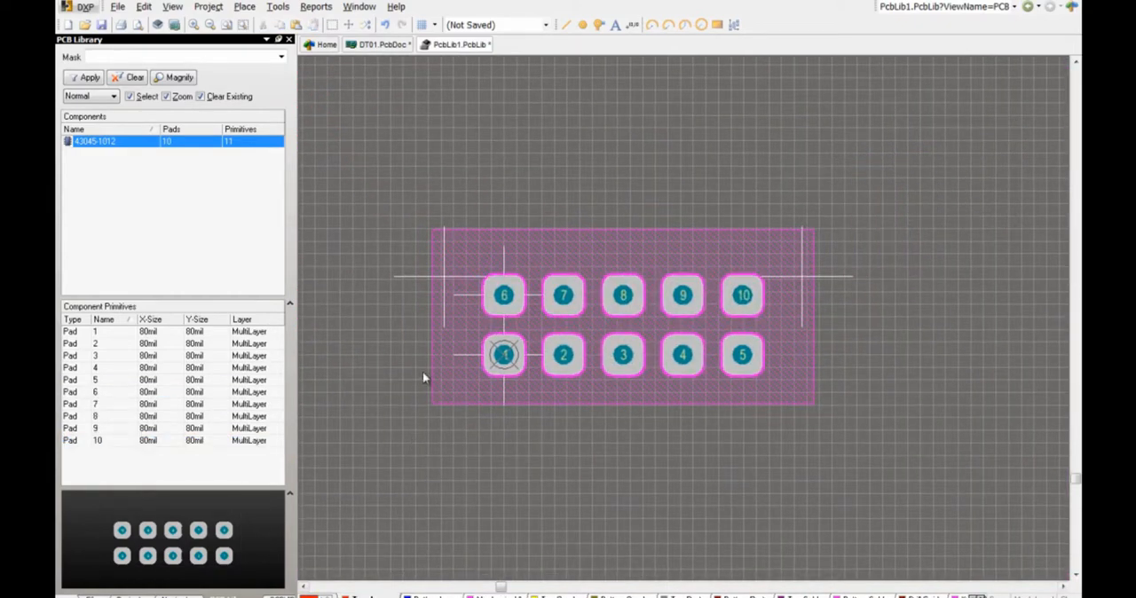
click(244, 6)
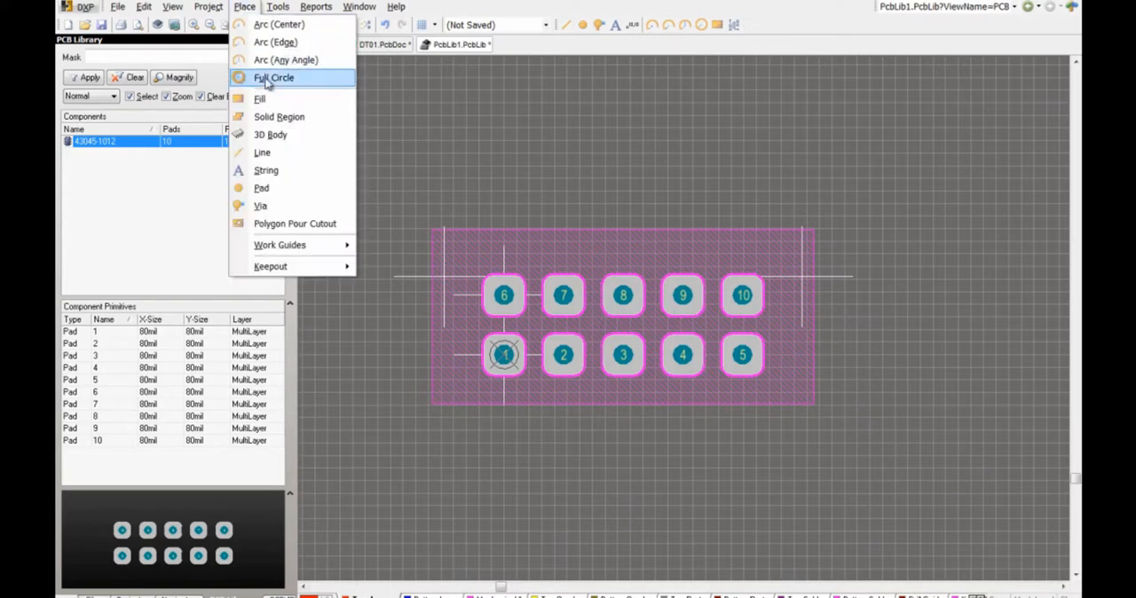
click(273, 194)
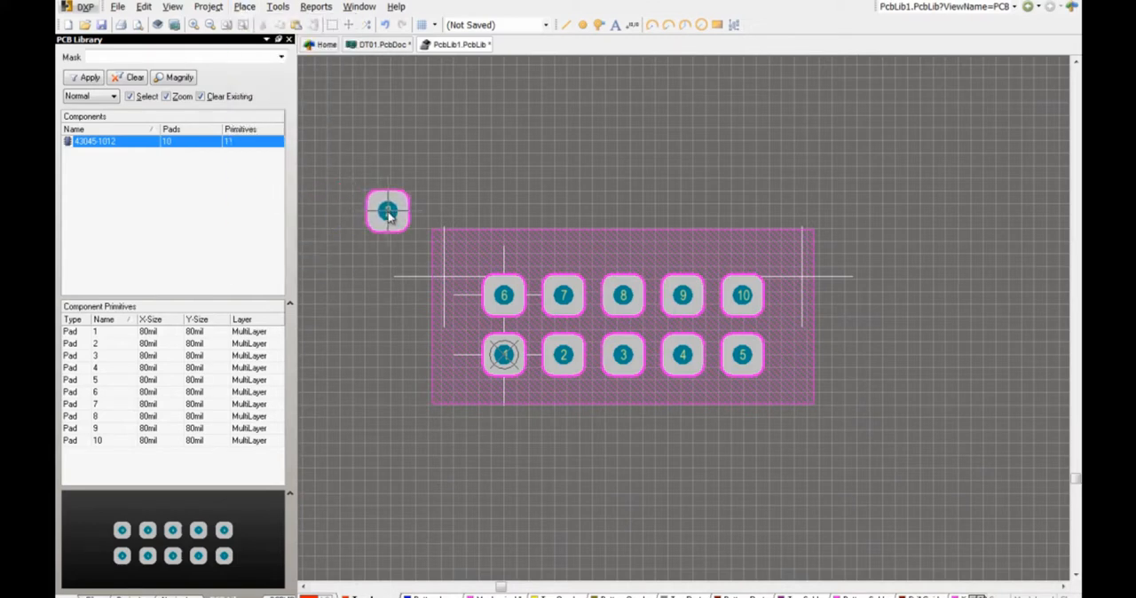
key(Tab)
click(628, 259)
text(20mil)
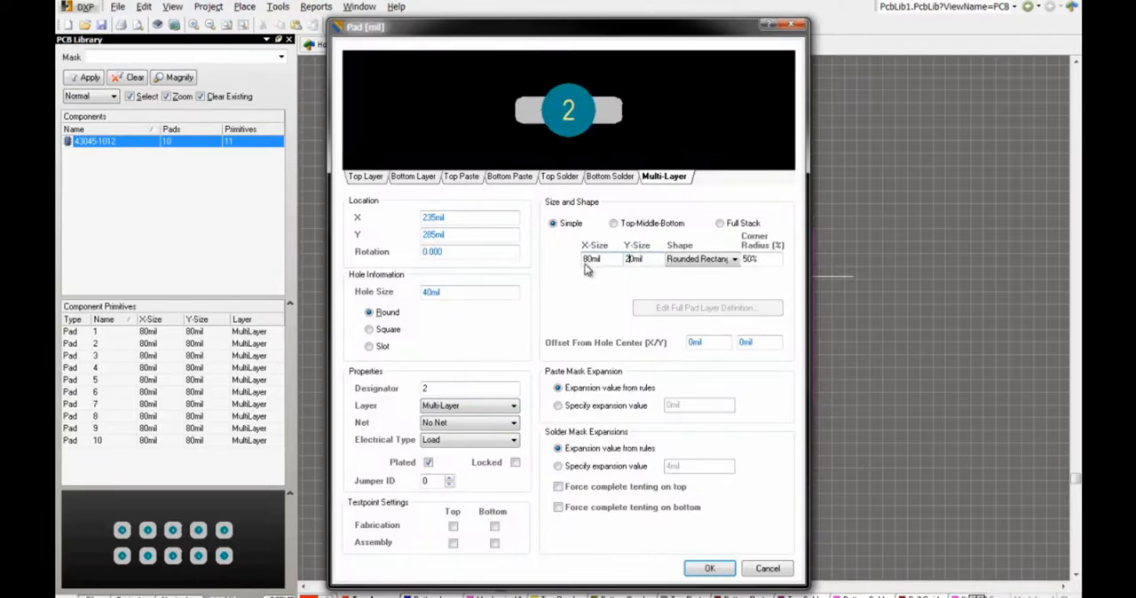
text(2)
click(426, 293)
click(433, 388)
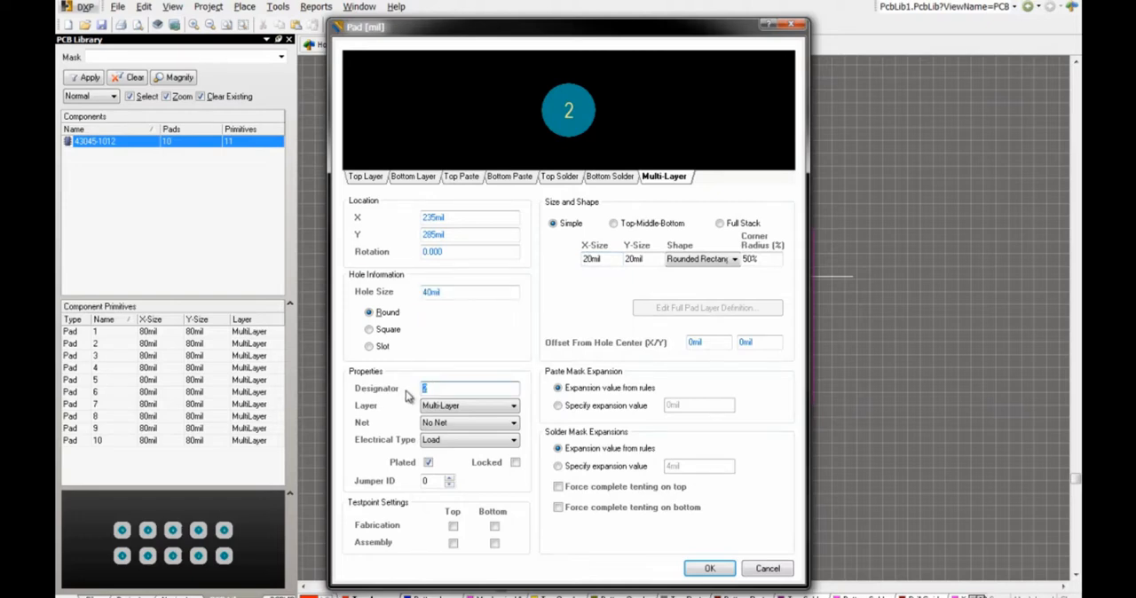
click(428, 462)
click(439, 388)
click(708, 567)
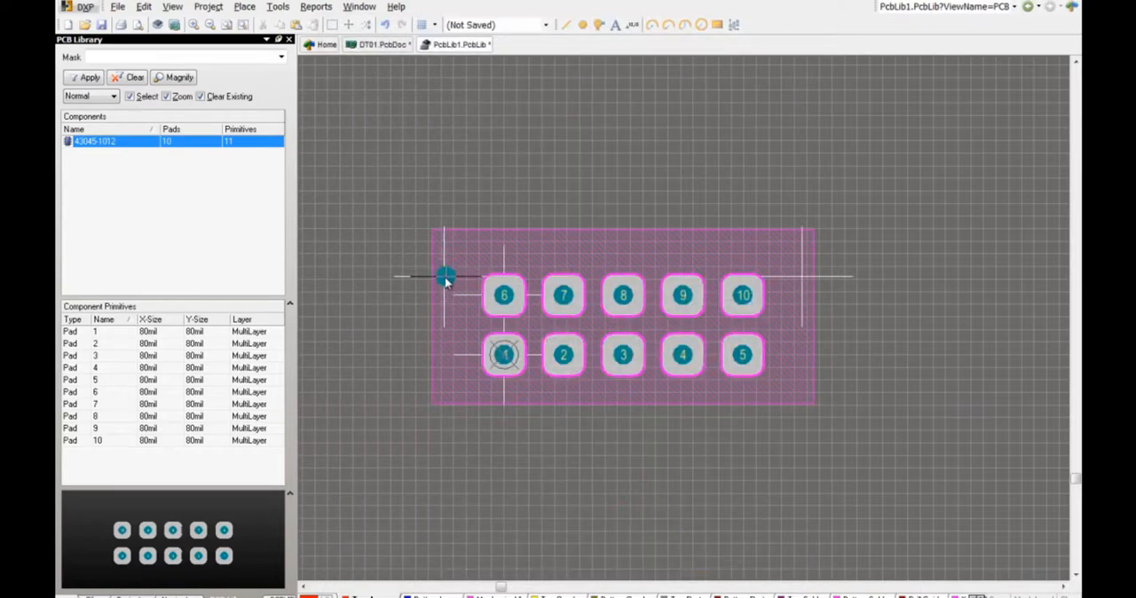
Step: Place an MTB pad on each of the two mounting peg snap points and end pad placement
ctrl+scroll(446, 278, up, 2)
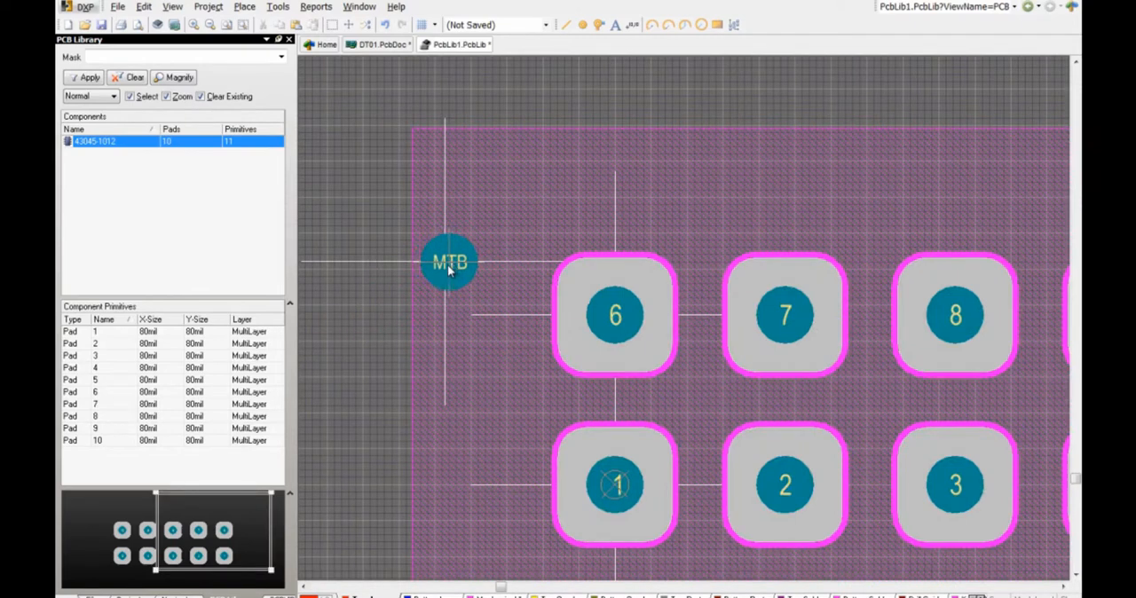
click(445, 279)
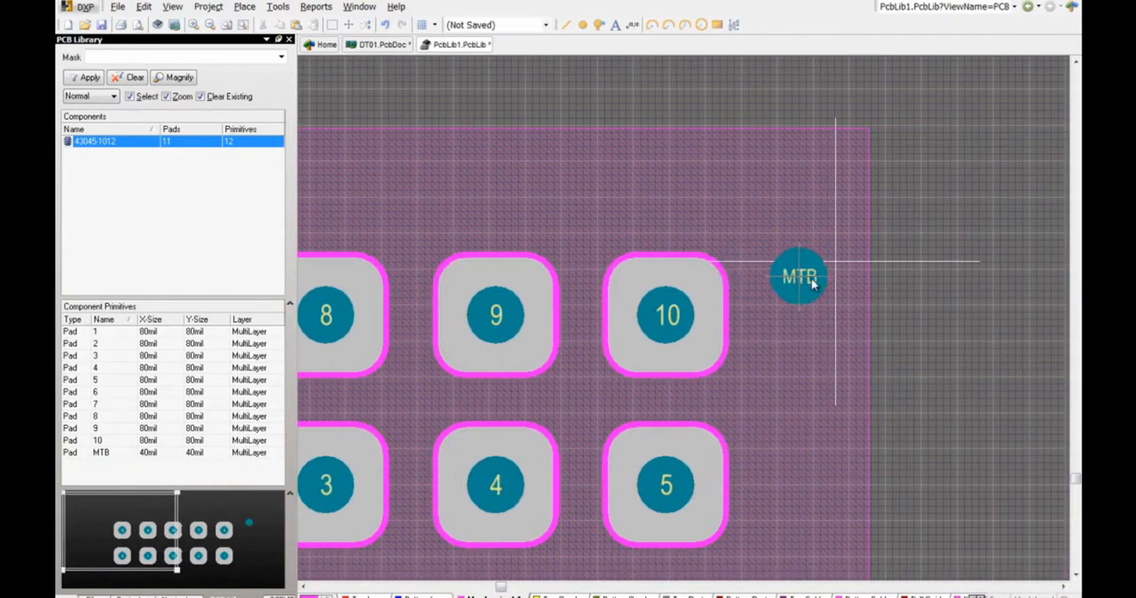
click(835, 260)
ctrl+scroll(754, 356, down, 3)
key(Escape)
right_click(839, 389)
click(799, 398)
right_drag(795, 401, 825, 379)
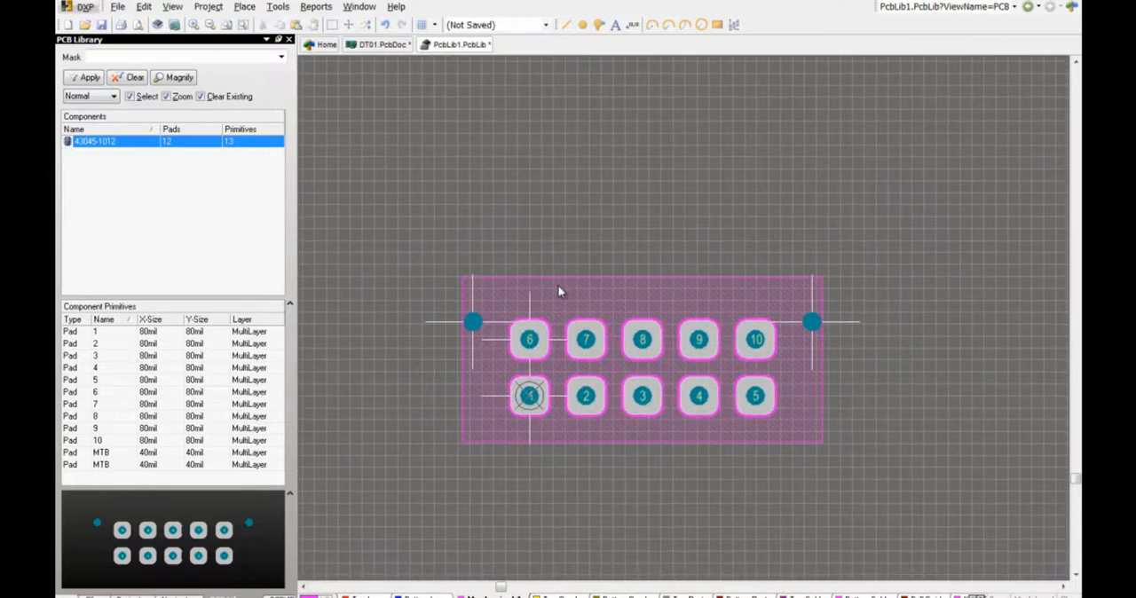
Step: In the 3D view, add snap points at the vertices defining the connector housing's outline, including the latch and feet, and end the command
key(3)
shift+right_drag(578, 309, 587, 282)
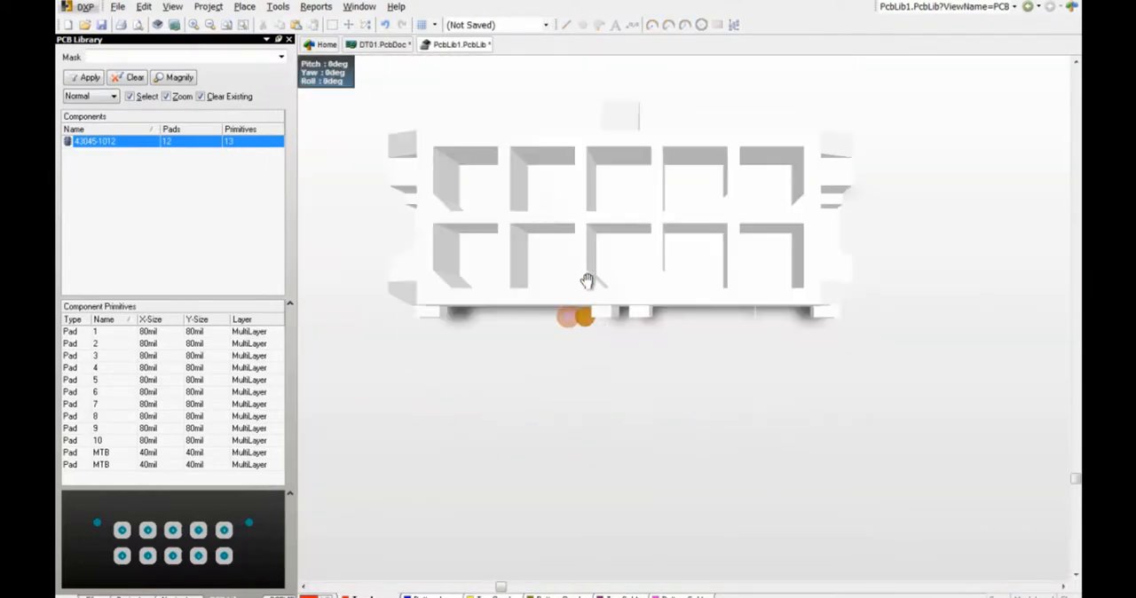
shift+right_drag(613, 164, 656, 597)
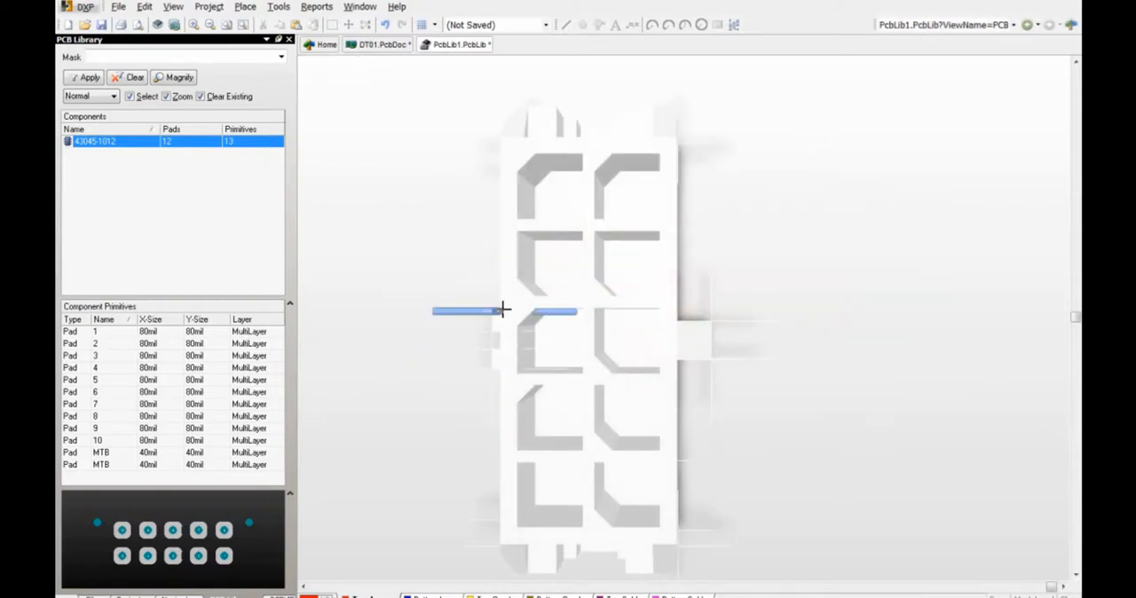
right_click(493, 342)
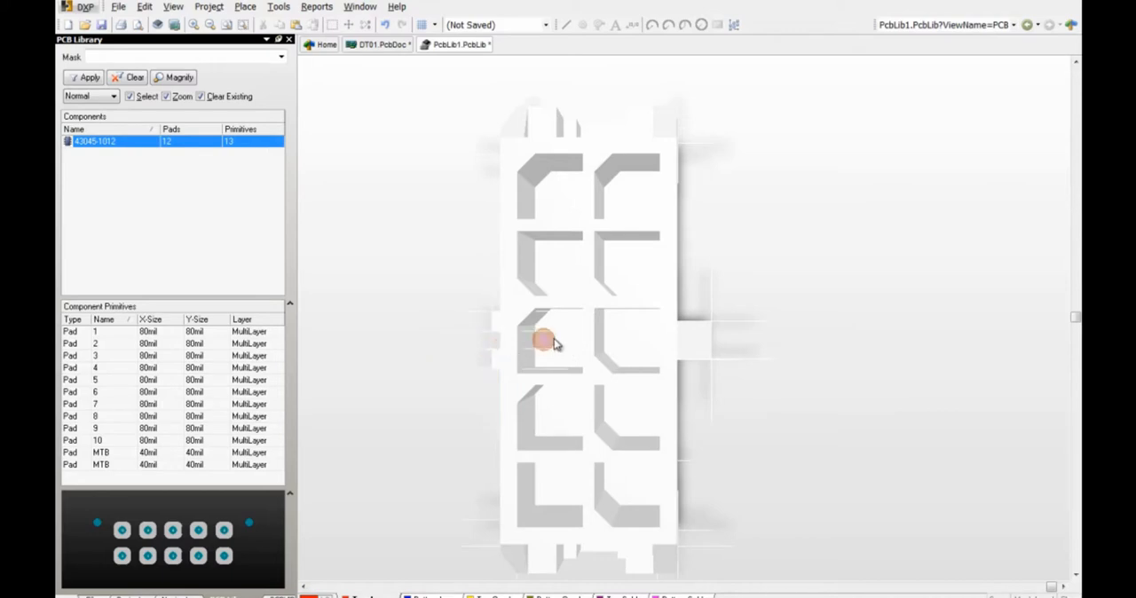
shift+right_drag(554, 343, 724, 368)
Step: In the 2D view, trace the connector's closed overlay outline through the housing snap points, including the latch tab and the small feet
key(2)
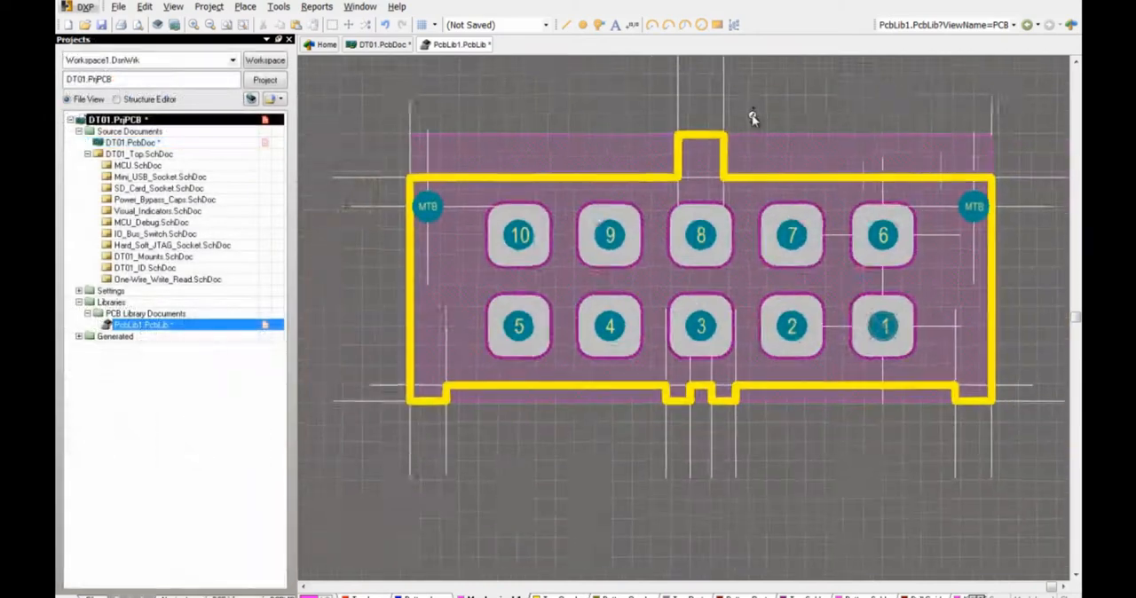
right_drag(739, 141, 682, 157)
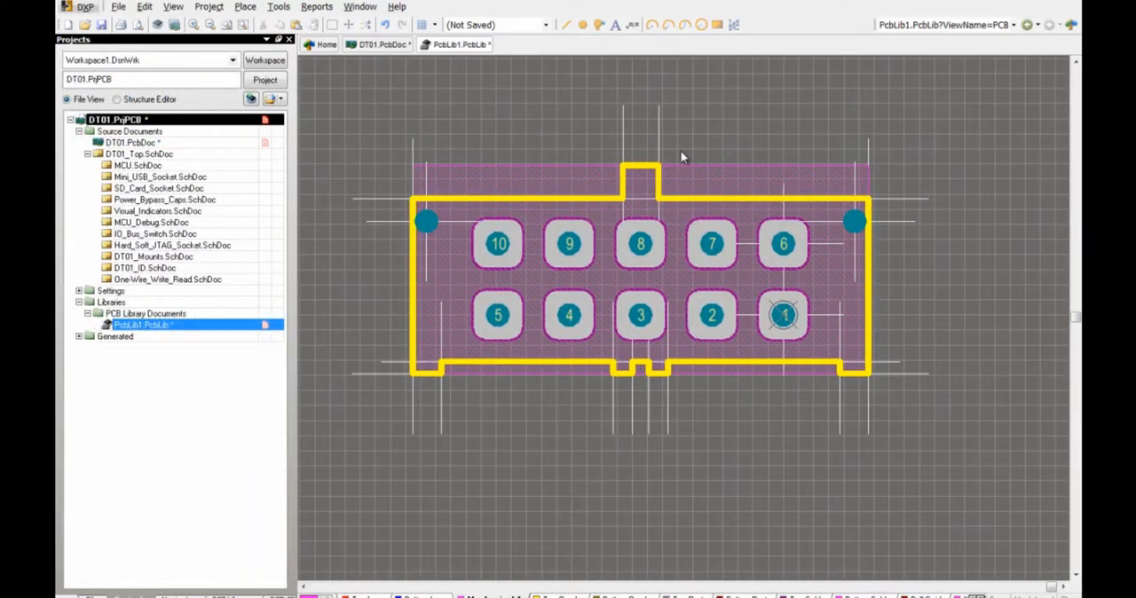
Step: For the 3D view, set the workspace color to the standard black and apply the view configuration
key(3)
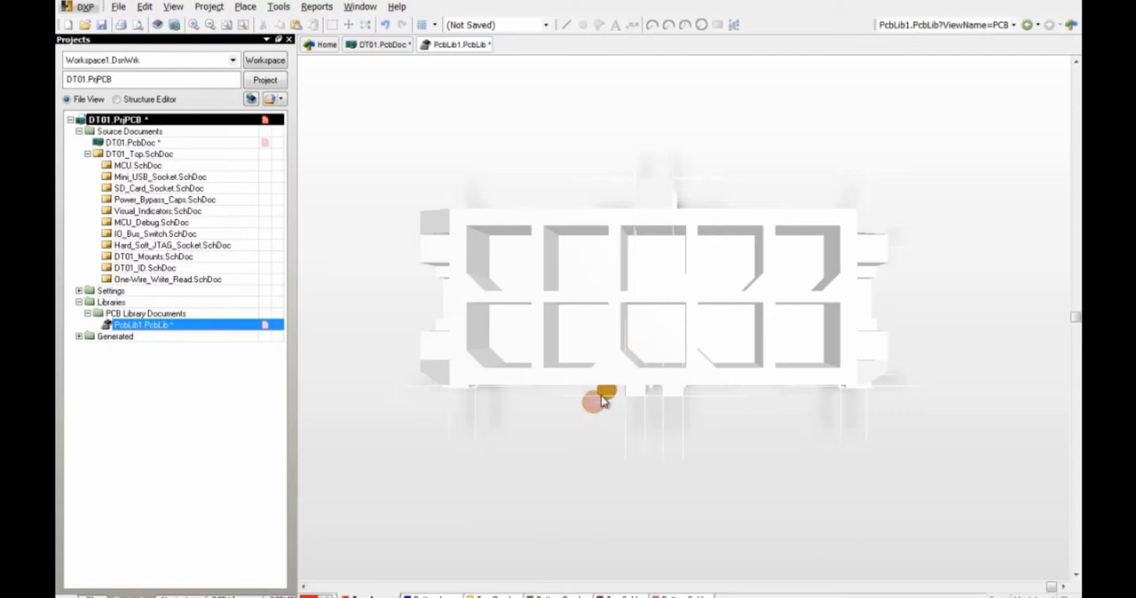
key(l)
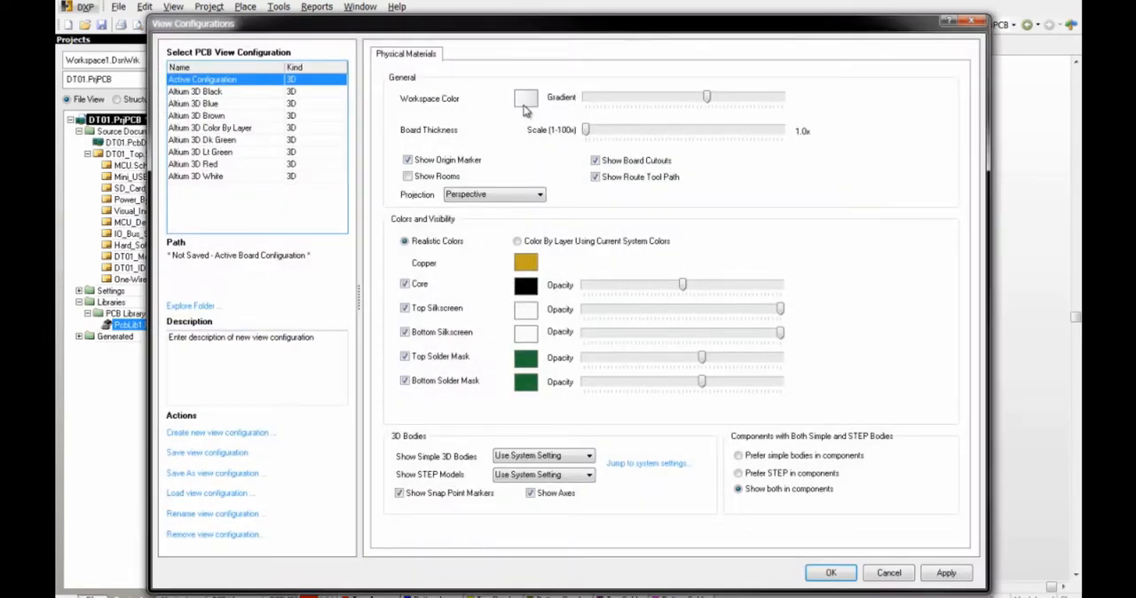
click(525, 101)
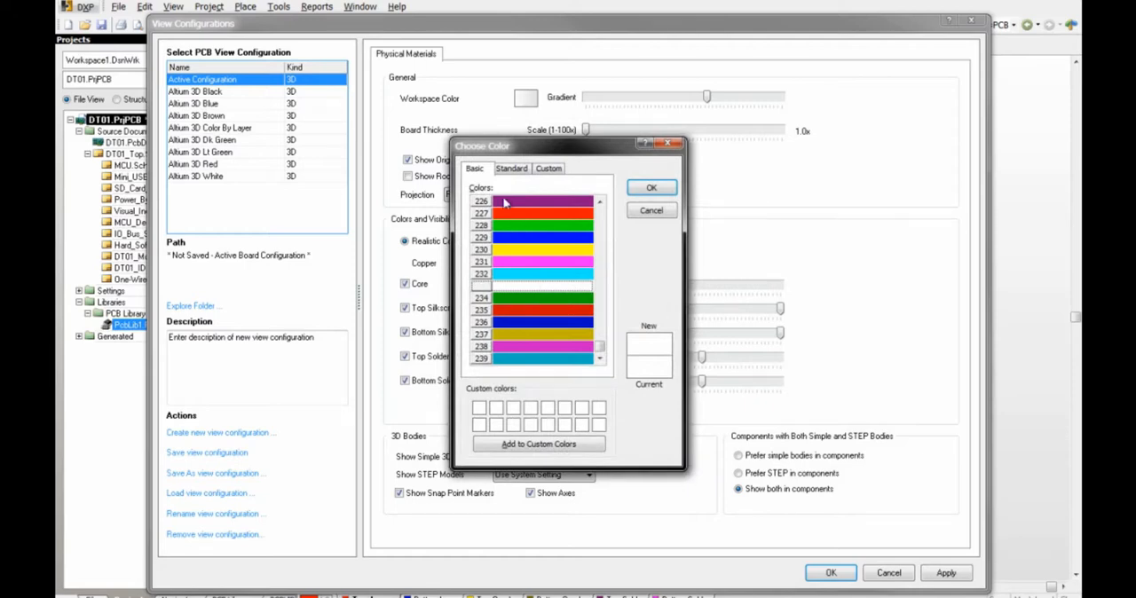
click(510, 169)
click(591, 328)
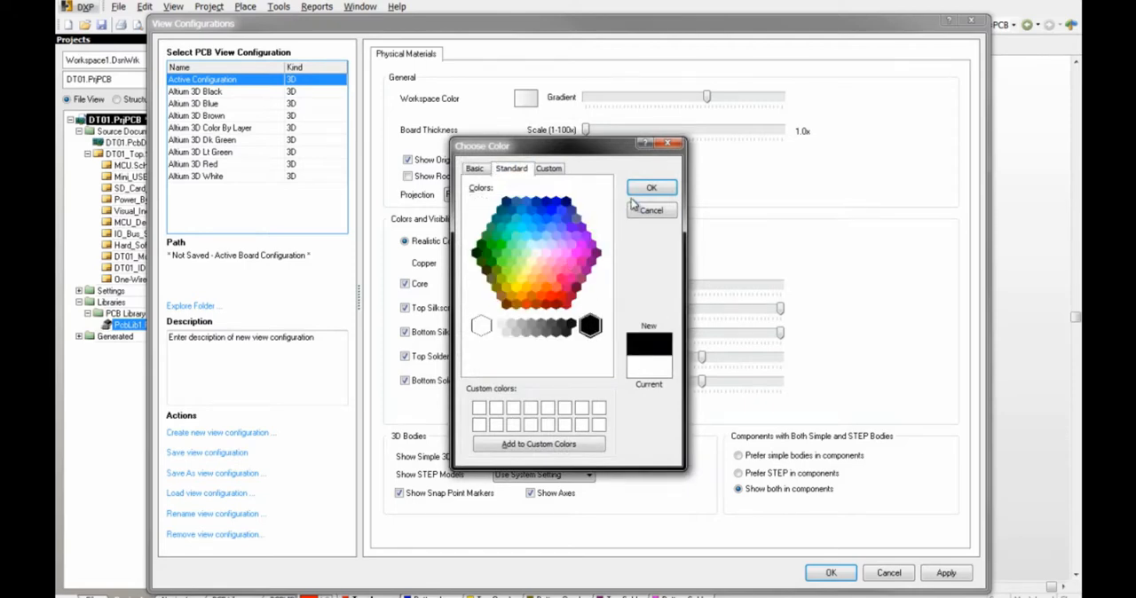
click(651, 189)
click(828, 575)
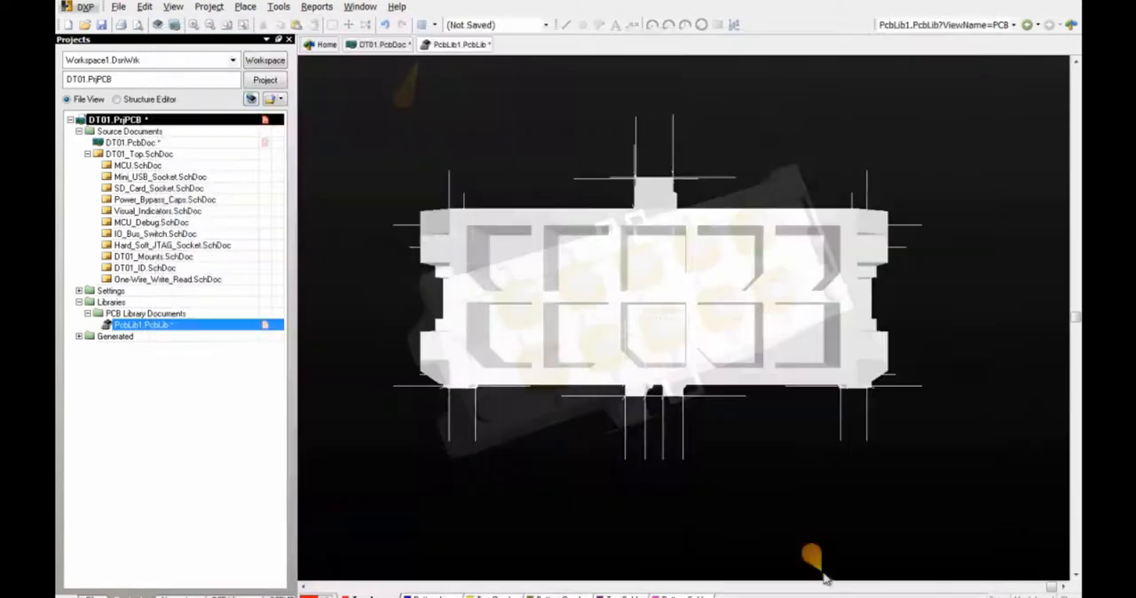
Step: Remove the snap points from the connector's 3D body, starting at the housing corners and mounting peg farthest from the origin
click(278, 6)
mouse_move(352, 291)
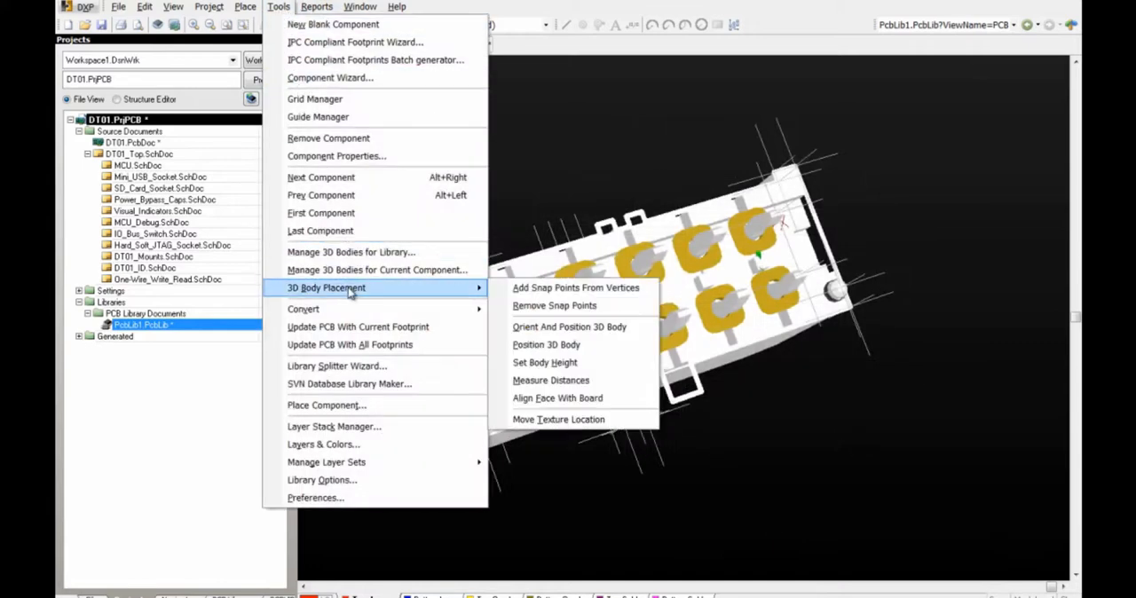
click(550, 287)
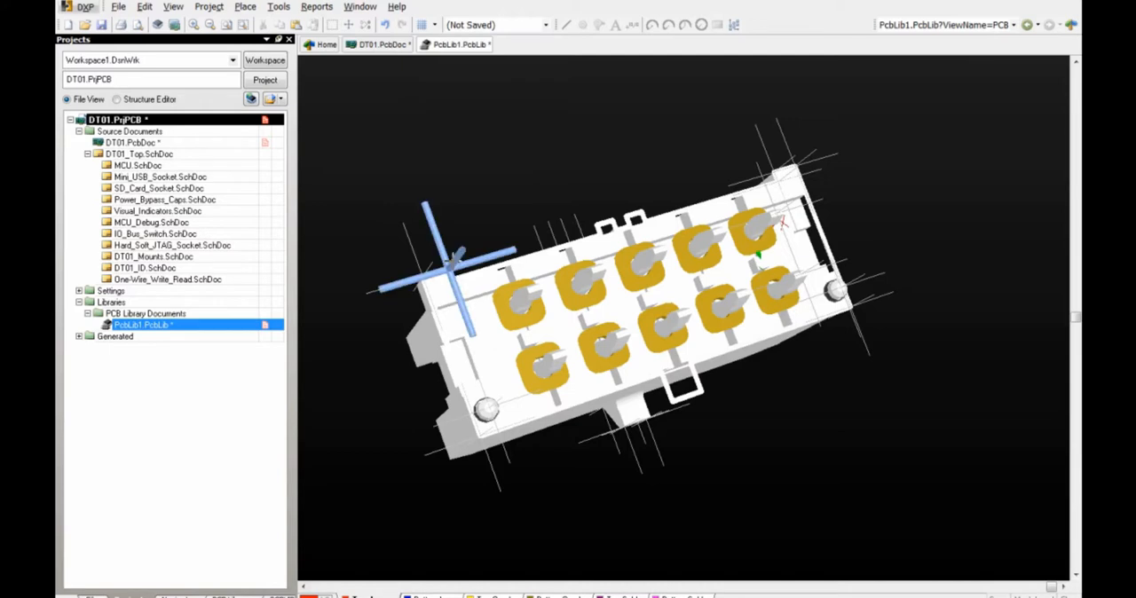
click(487, 410)
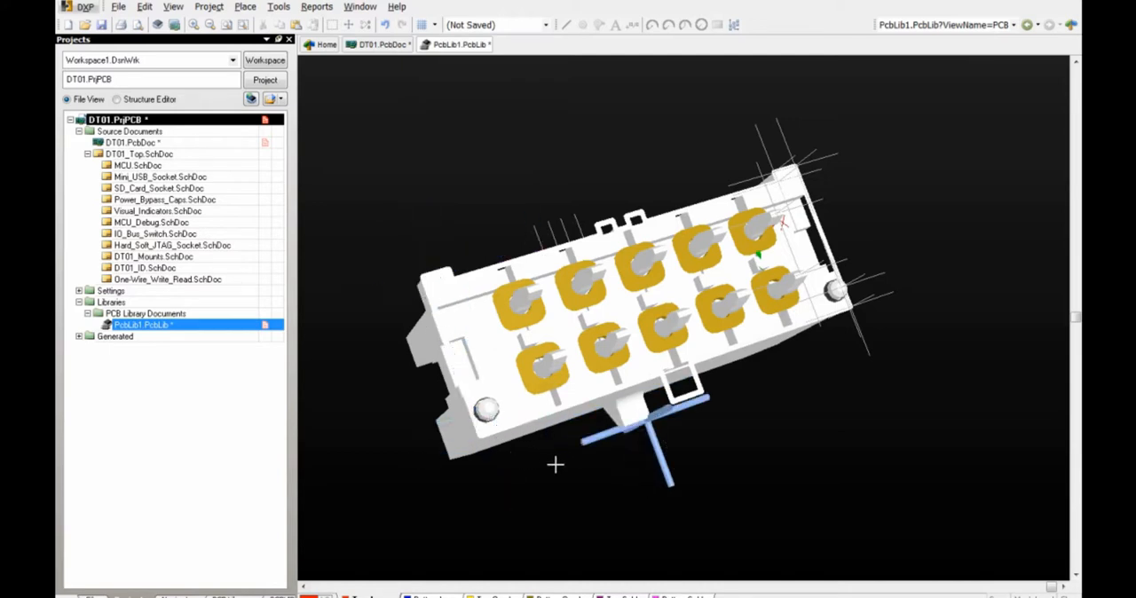